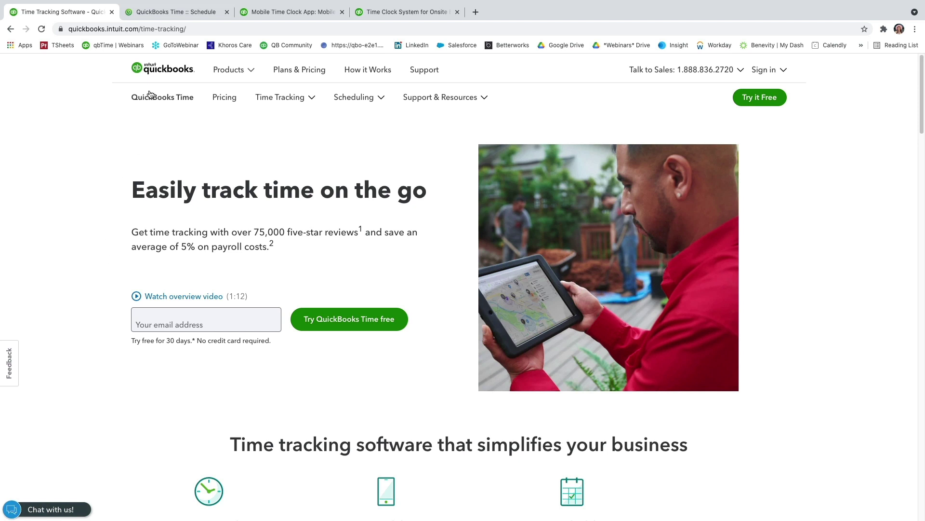
Step: Switch to the QuickBooks Time tab to show today's Time Clock dashboard and job list
left_click(174, 15)
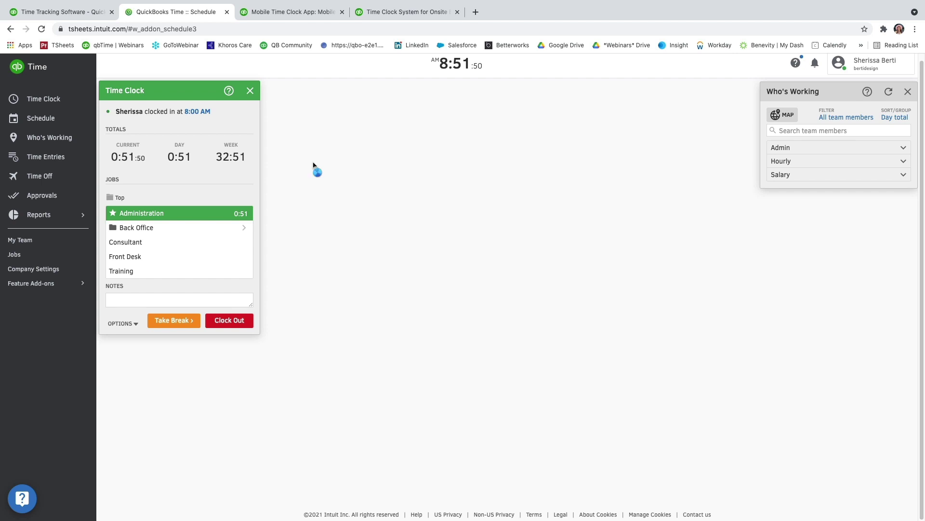
Step: Open the Schedule showing each team member's shifts for Mar 29 – Apr 4, 2021
left_click(42, 118)
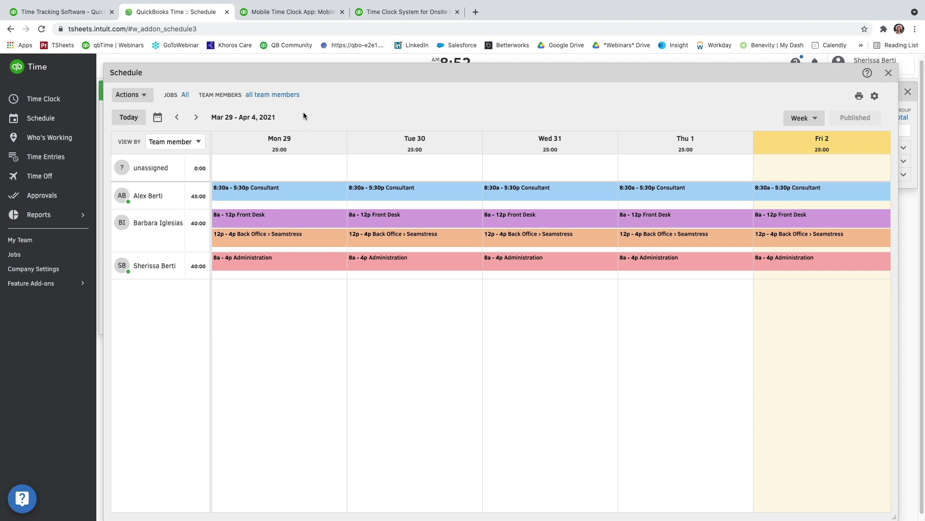
Step: Advance the schedule one week to the empty Apr 5 – 11, 2021 week
left_click(197, 117)
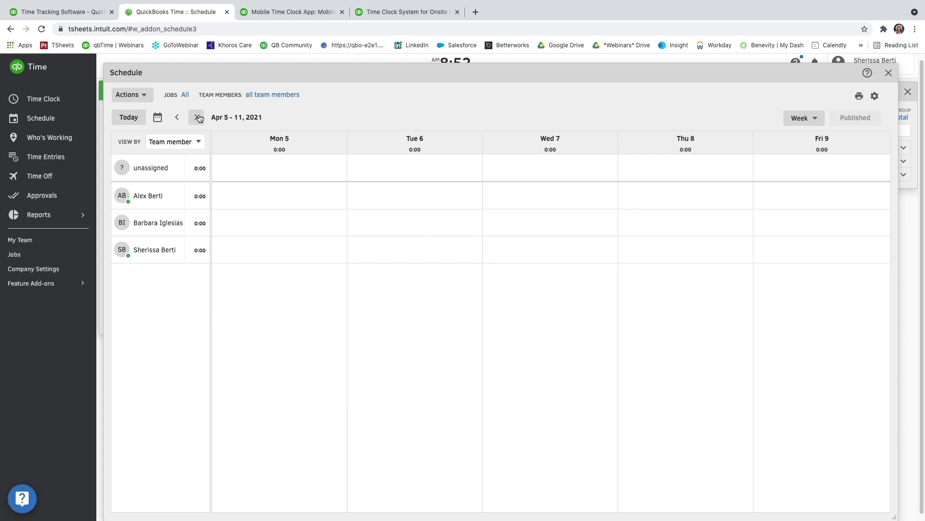
Step: Add a new light-blue shift that repeats Monday to Friday, ending April 9
left_click(150, 99)
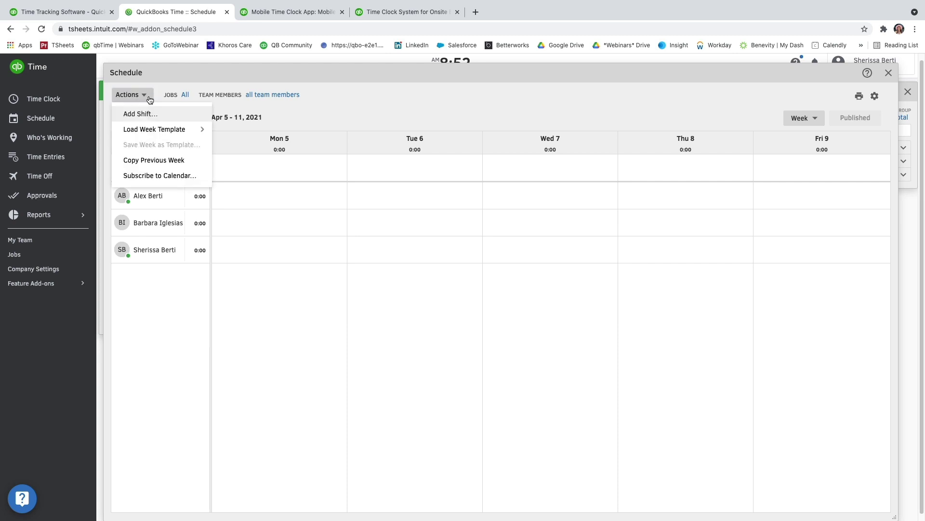
left_click(140, 115)
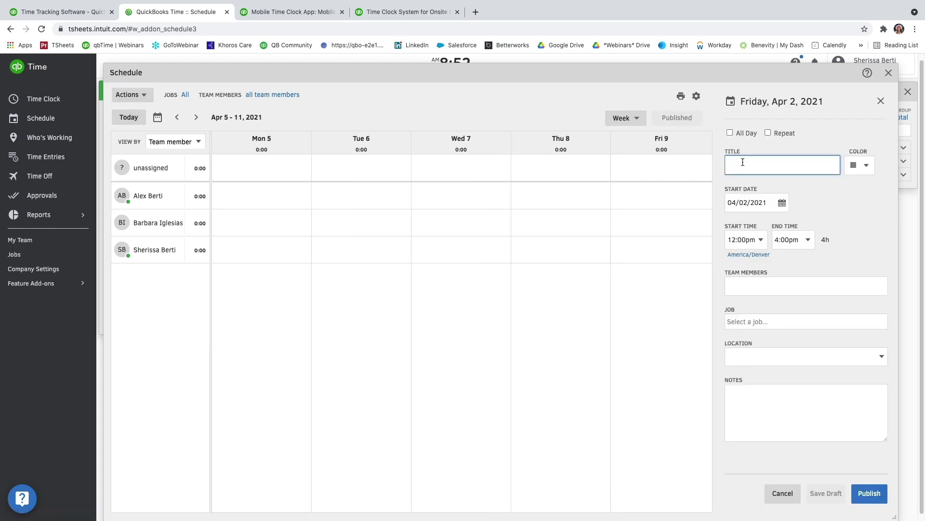
left_click(868, 172)
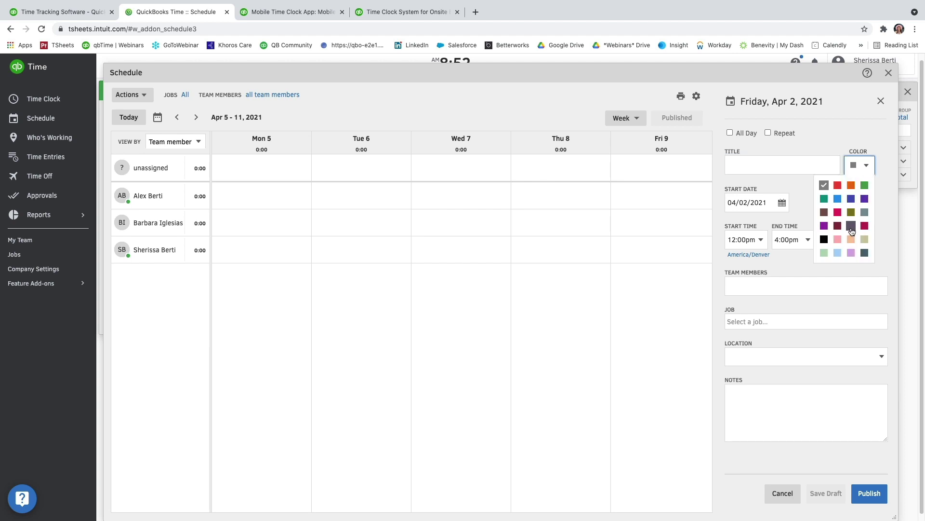
left_click(838, 252)
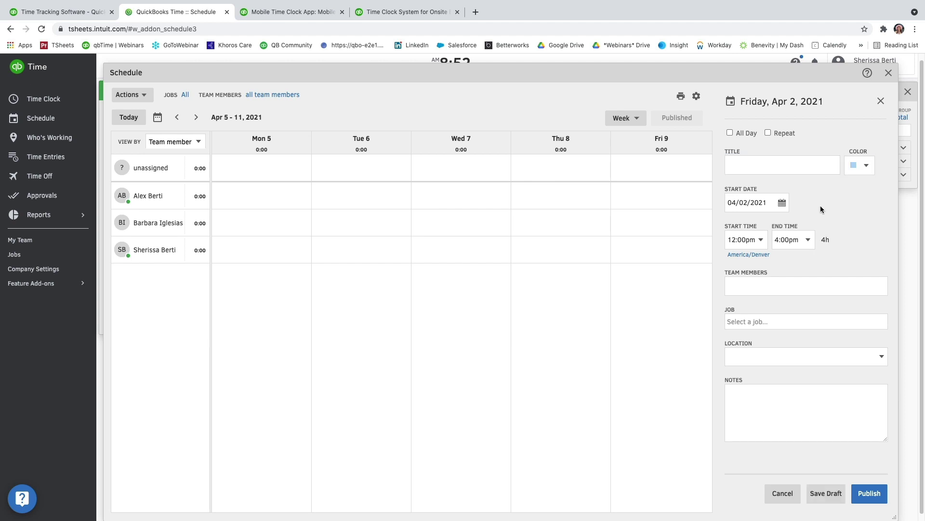
left_click(768, 133)
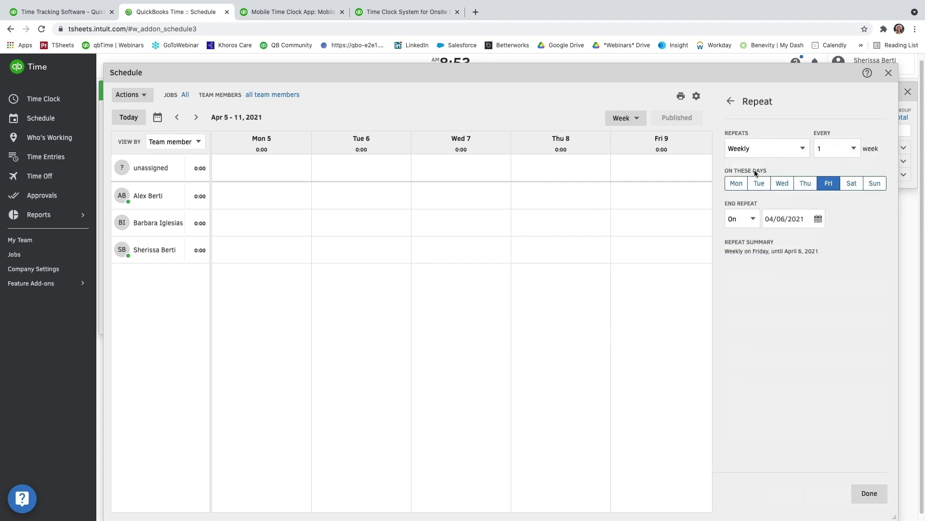
left_click(742, 183)
left_click(767, 186)
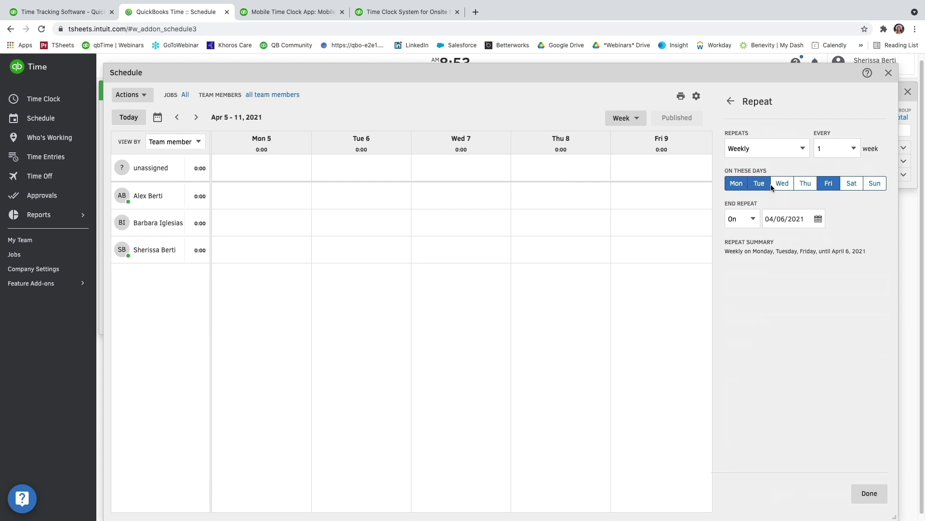
left_click(780, 187)
left_click(805, 186)
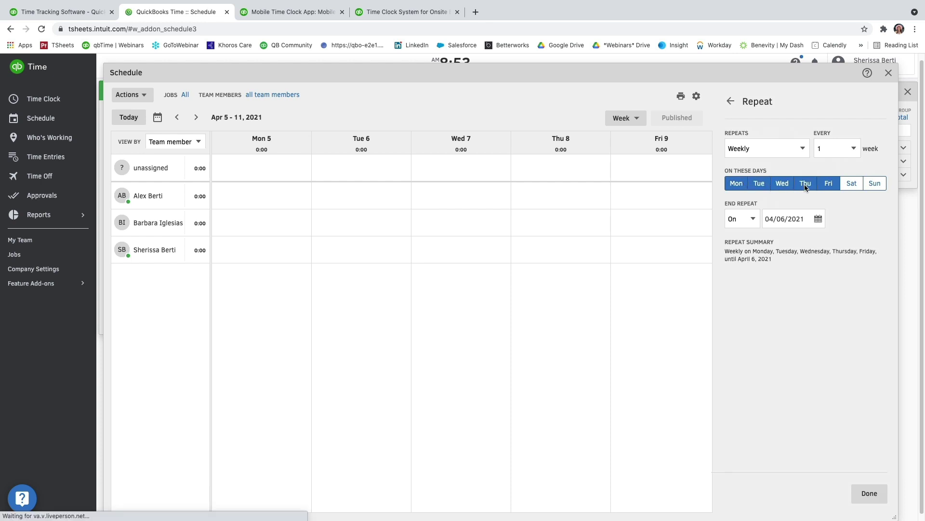
left_click(817, 219)
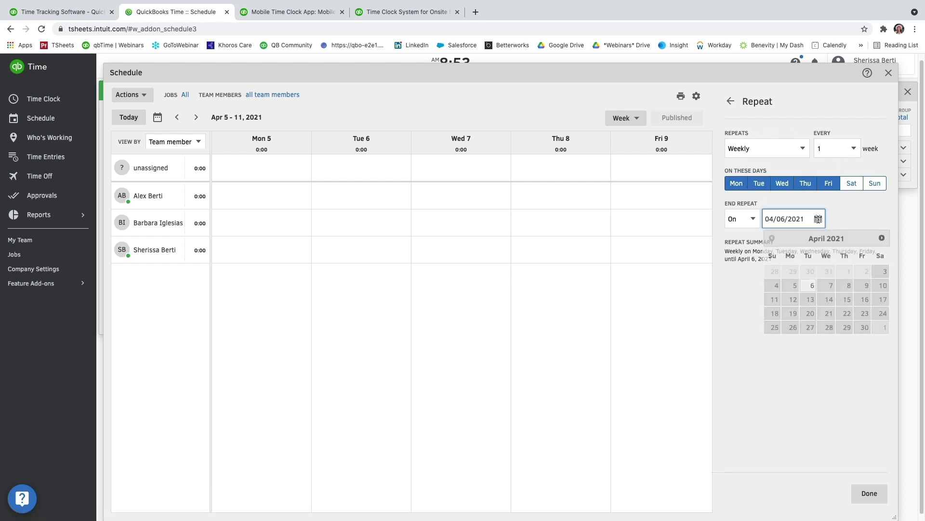
left_click(869, 286)
left_click(869, 493)
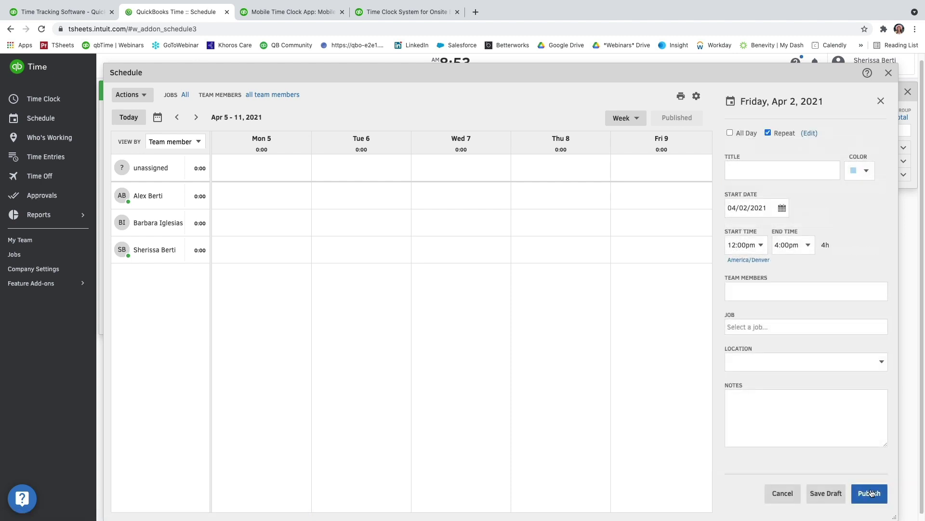
Step: Start it 04/05 for the hourly member, Consultant job, at 123 Broadway Seattle; save as draft
left_click(781, 207)
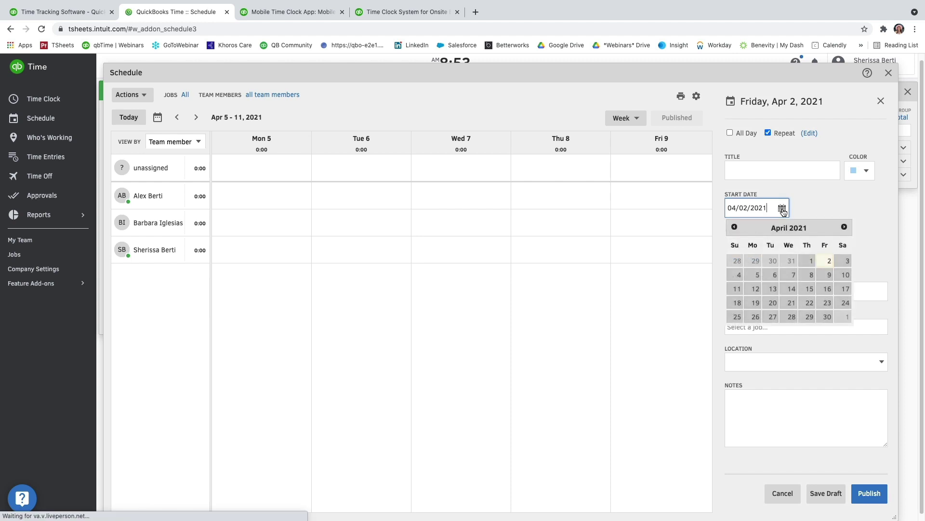
left_click(756, 275)
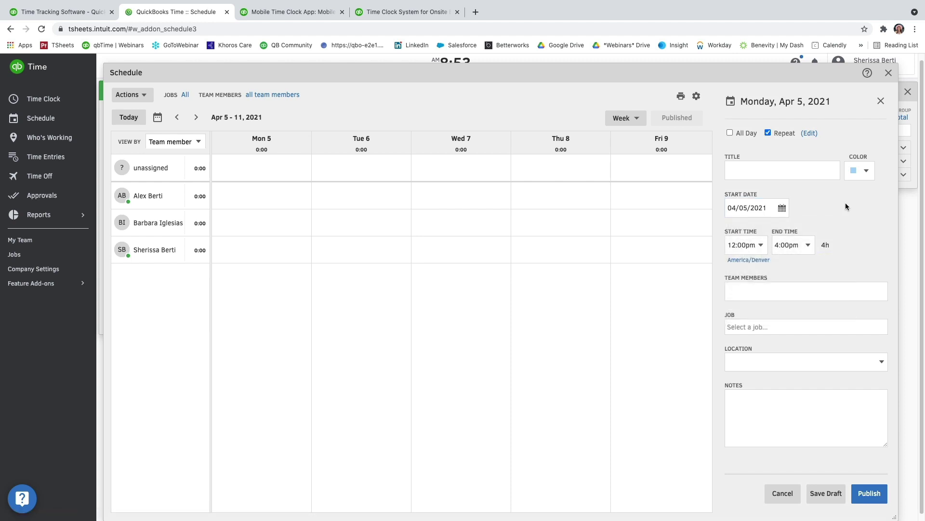
left_click(800, 291)
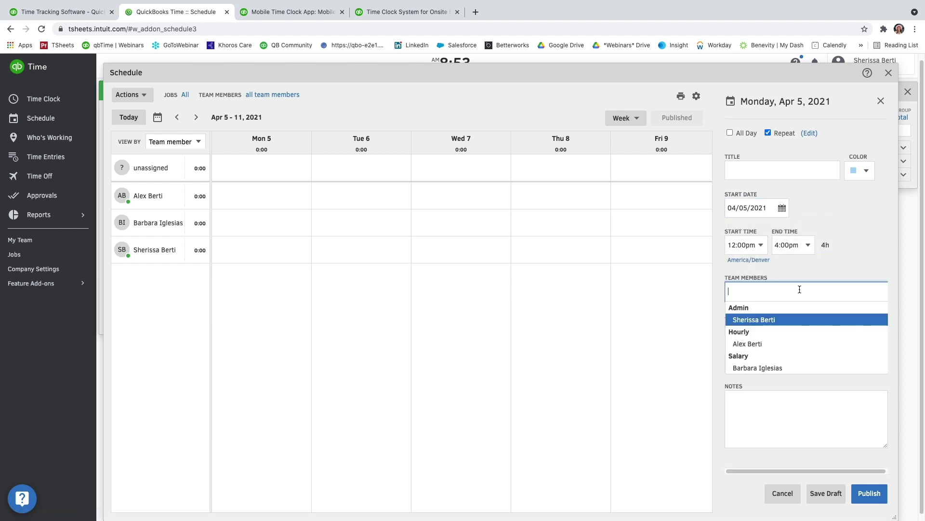
left_click(767, 343)
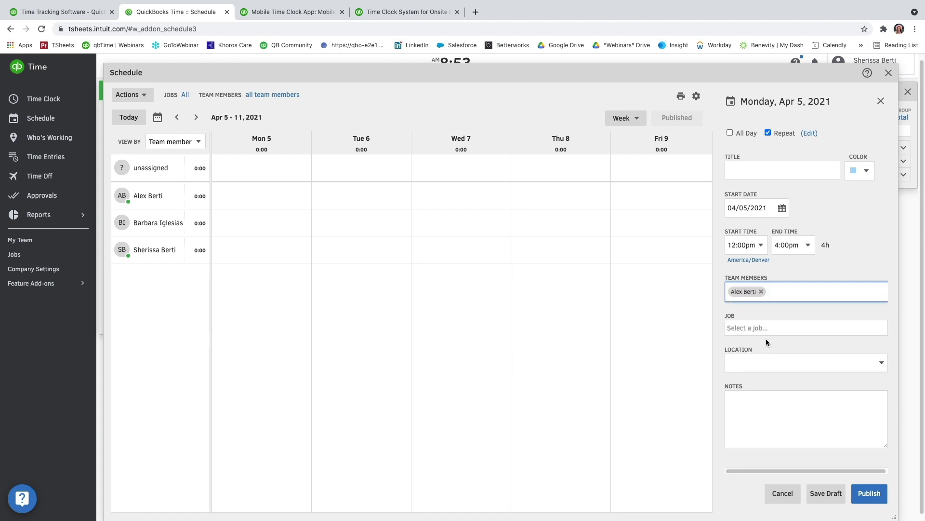
left_click(764, 333)
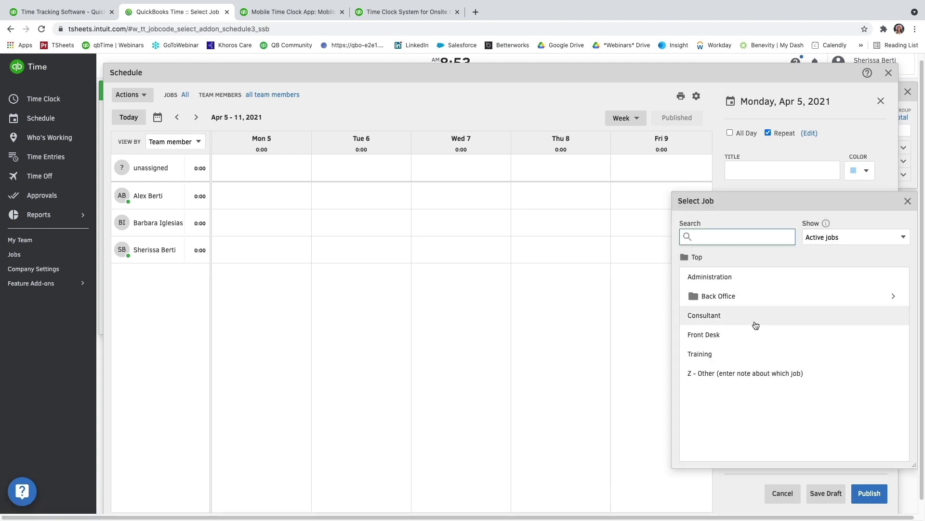
left_click(755, 325)
left_click(786, 361)
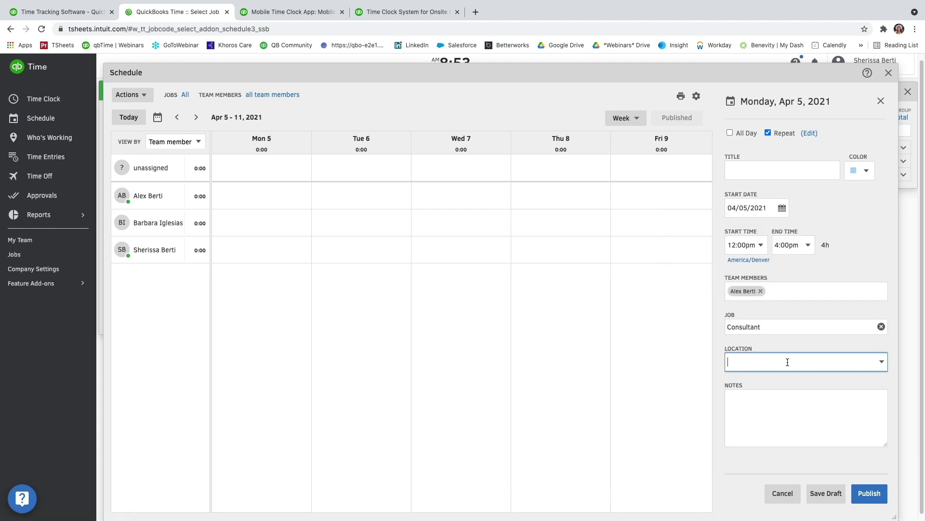
type("123")
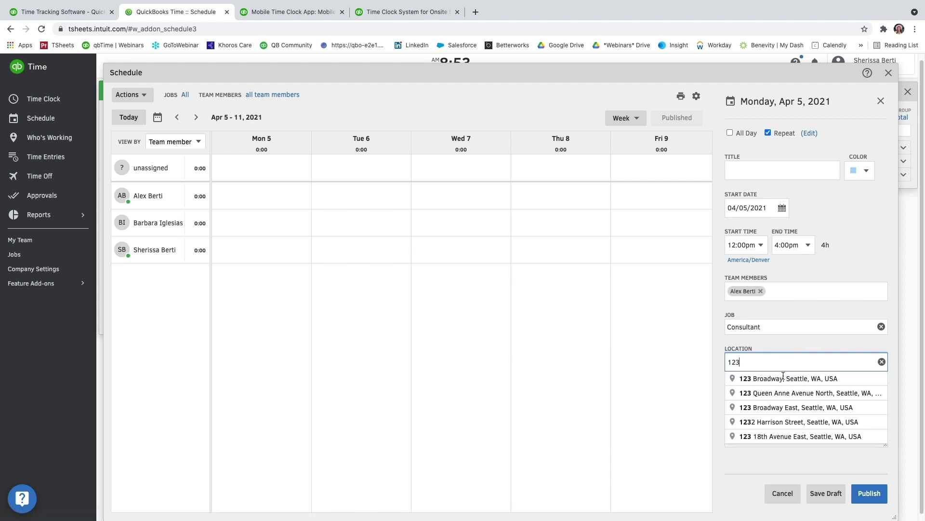
left_click(777, 380)
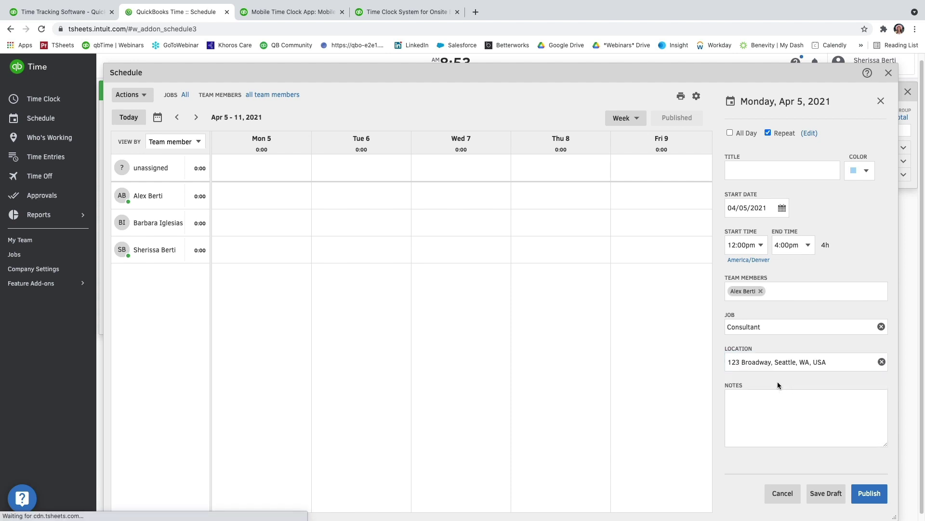
left_click(791, 415)
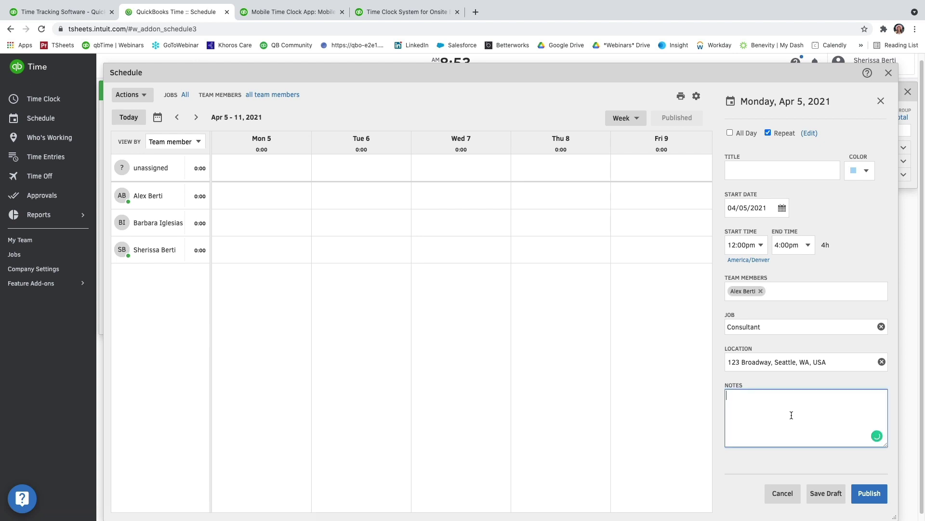
left_click(833, 495)
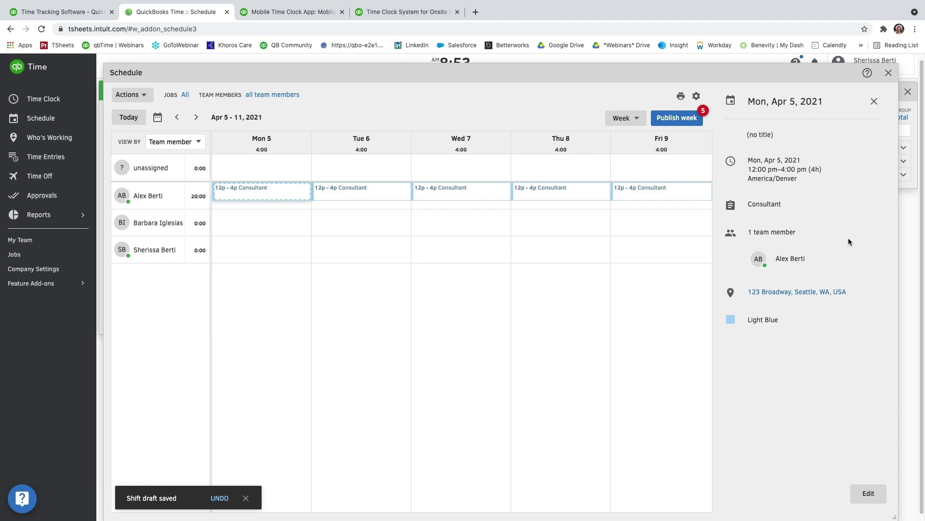
Step: Start a Monday shift for the salaried member repeating Monday through Friday
left_click(874, 102)
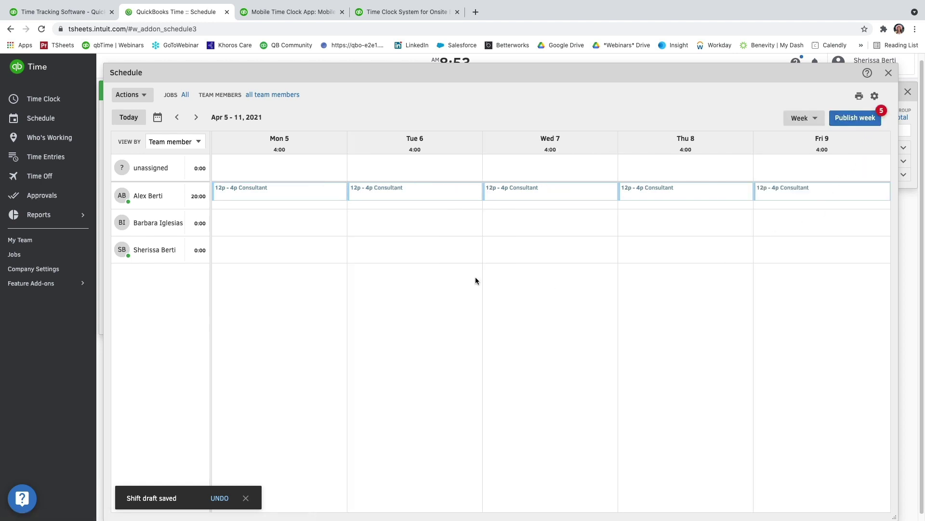
left_click(274, 230)
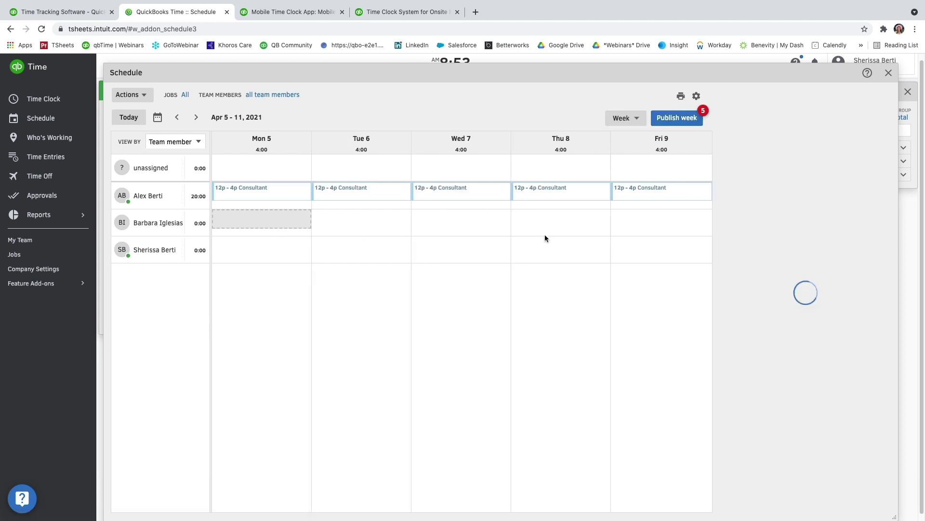
left_click(768, 136)
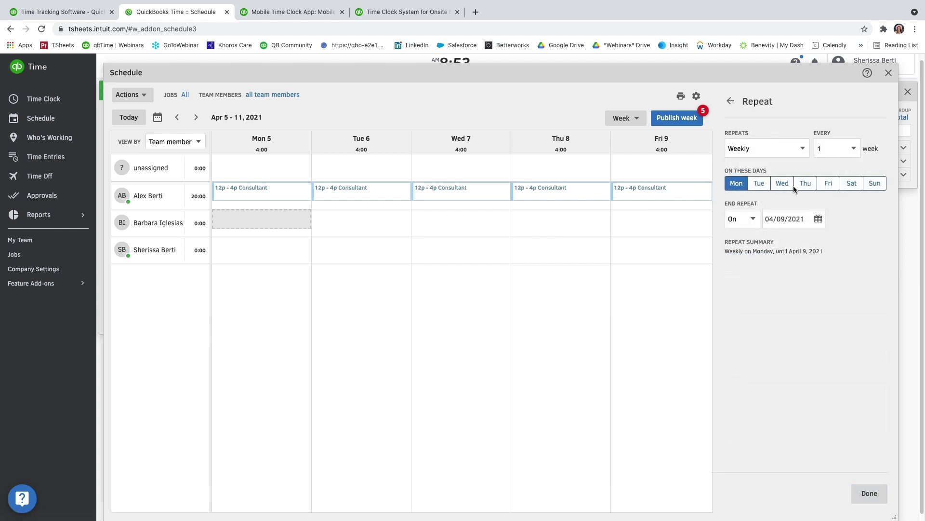
left_click(764, 185)
left_click(780, 184)
left_click(811, 184)
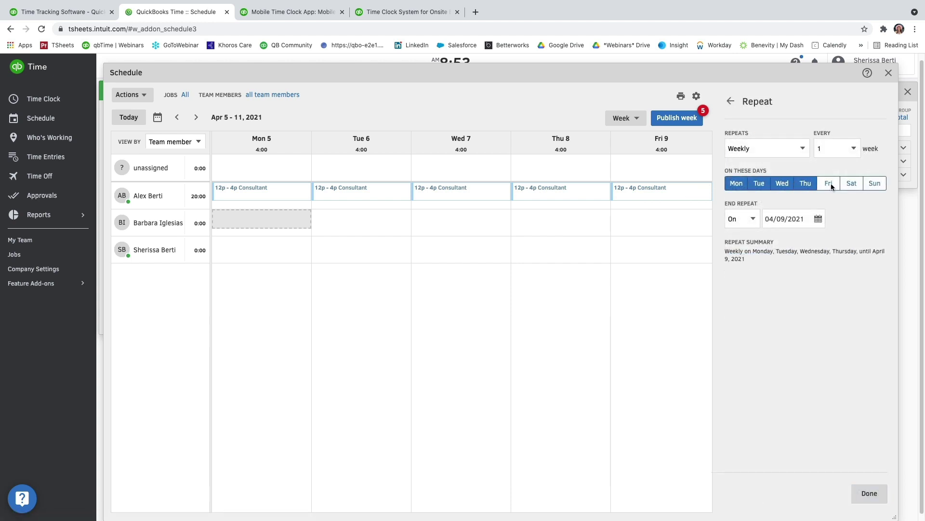
left_click(830, 185)
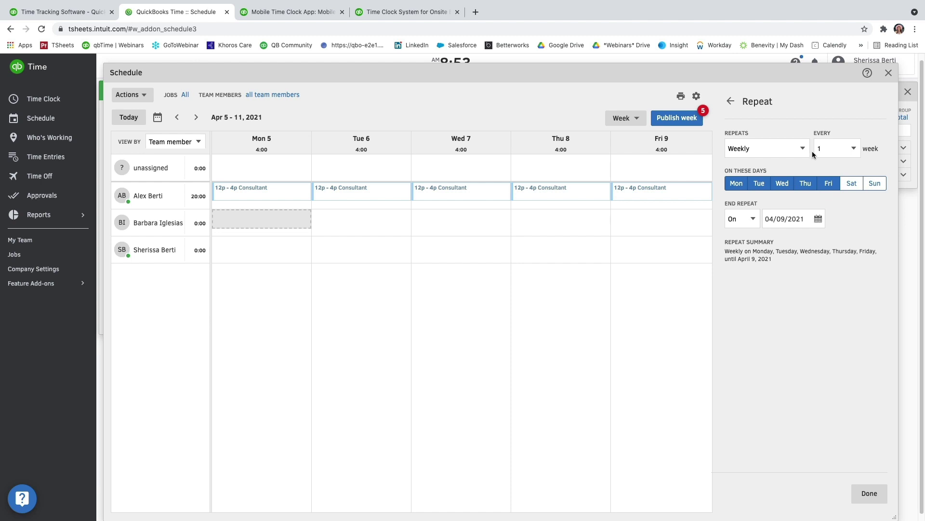
left_click(859, 495)
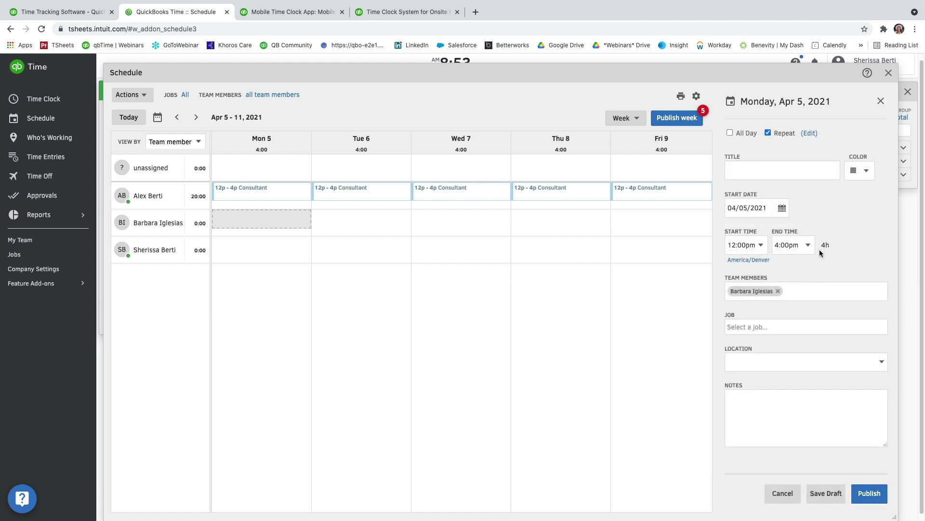
Step: Colour the shift lavender, assign the Front Desk job, and save it as a draft
left_click(861, 171)
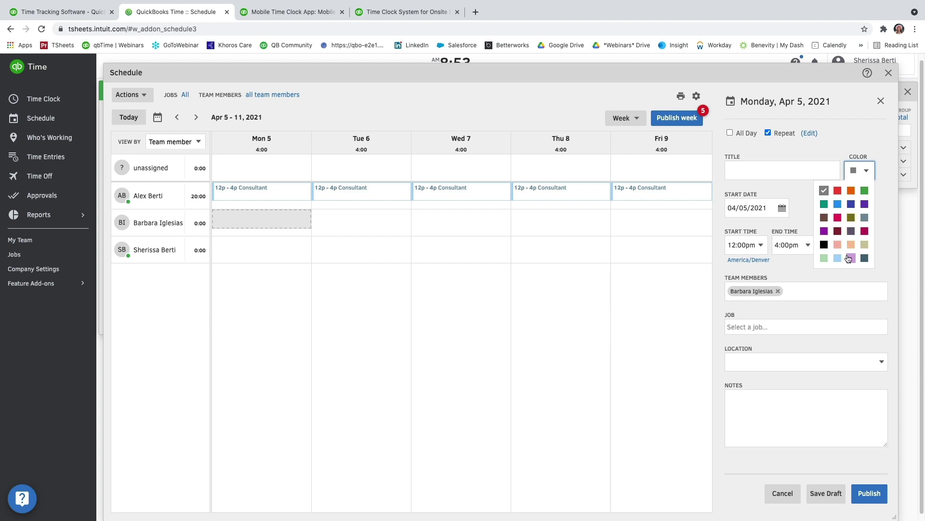
left_click(851, 258)
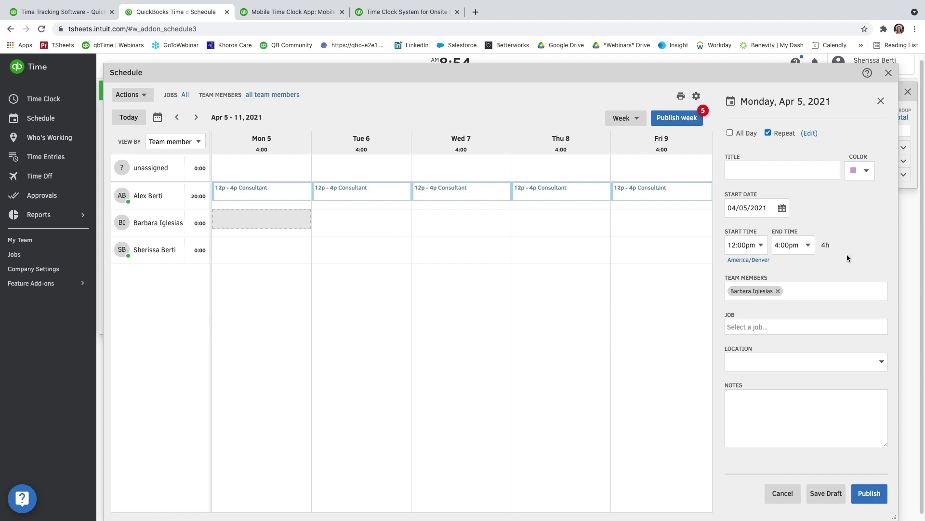
left_click(817, 332)
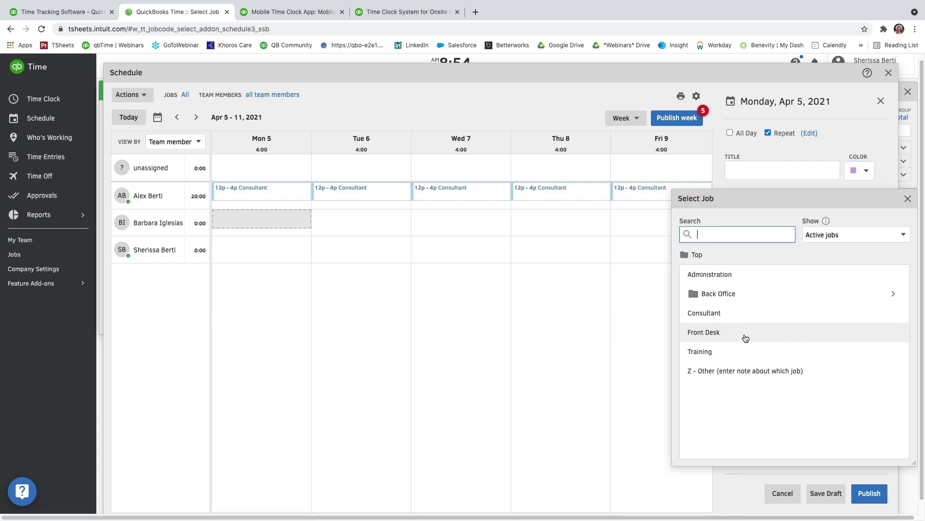
left_click(719, 329)
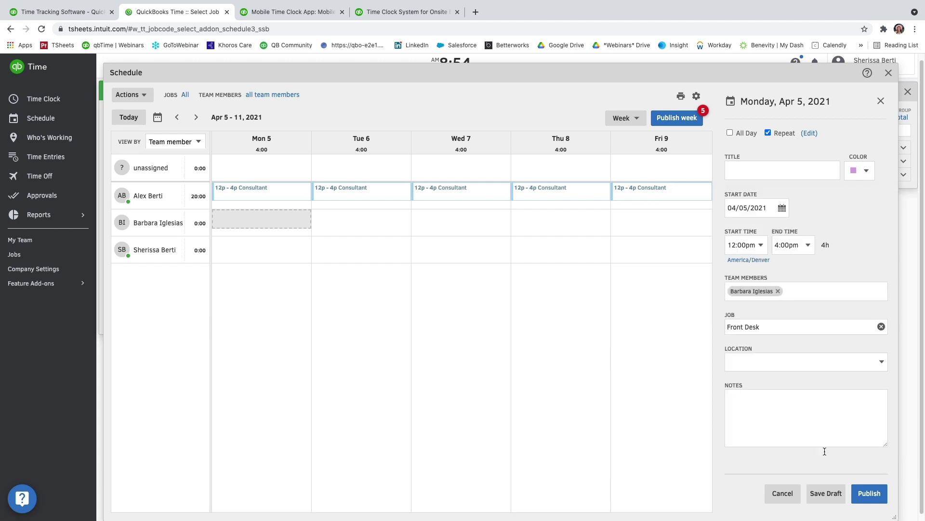
left_click(830, 490)
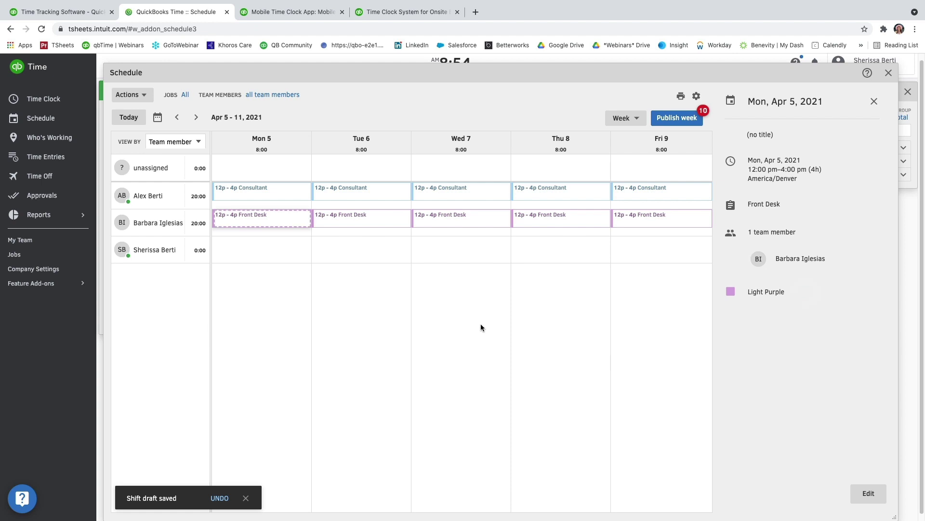
Step: Start another Monday shift for the second member, repeating Monday to Friday
left_click(270, 233)
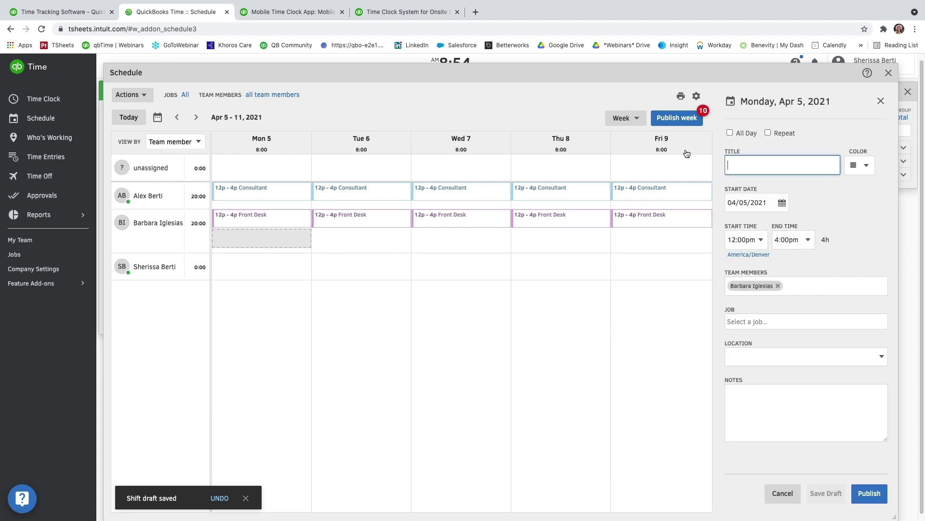
left_click(769, 133)
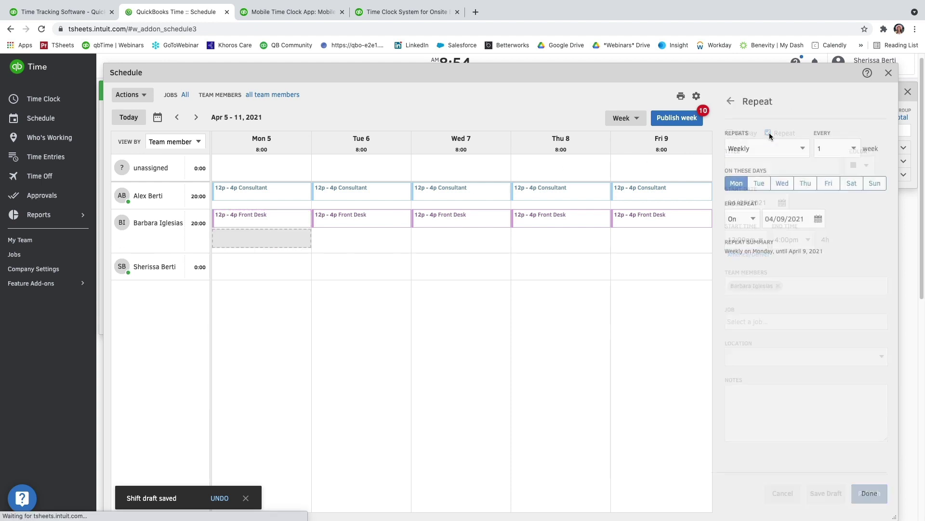
left_click(830, 184)
left_click(806, 184)
left_click(781, 184)
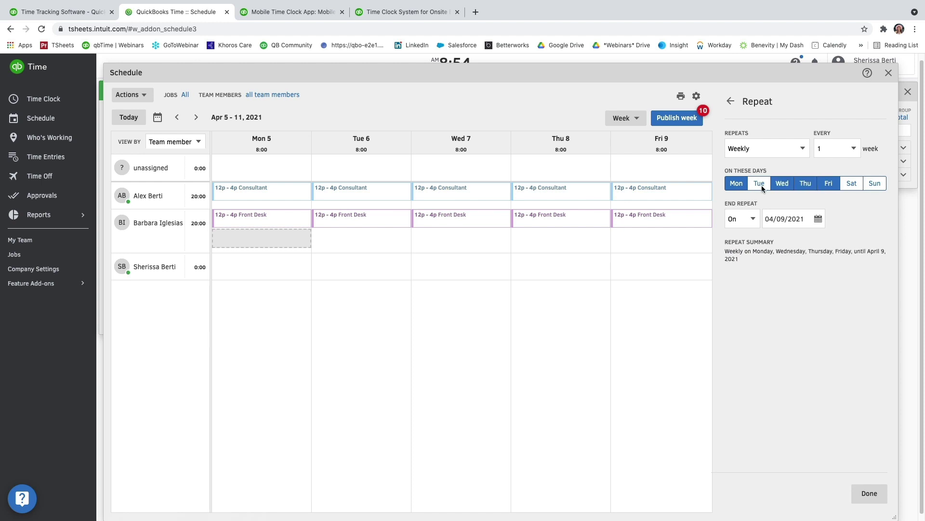
left_click(760, 186)
left_click(869, 493)
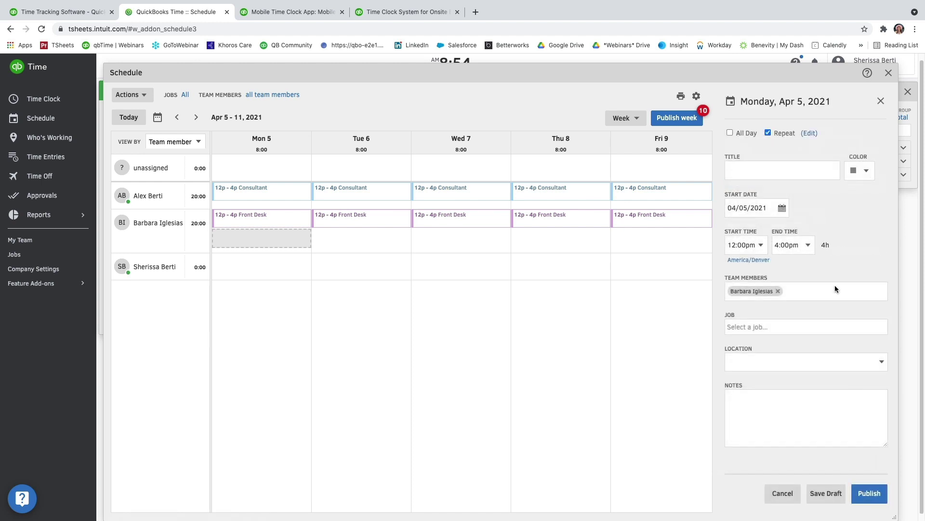
Step: Colour it peach, assign the Back Office › Seamstress job, and save as draft
left_click(860, 171)
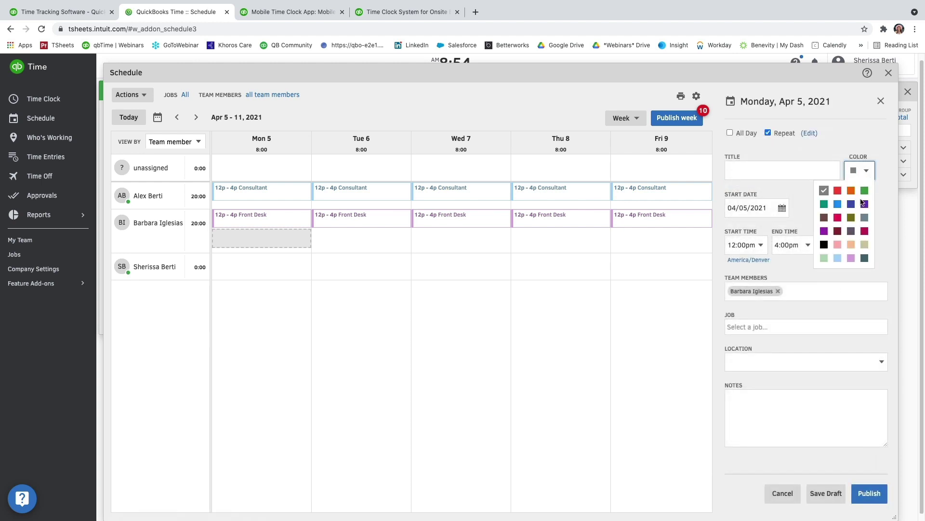
left_click(852, 245)
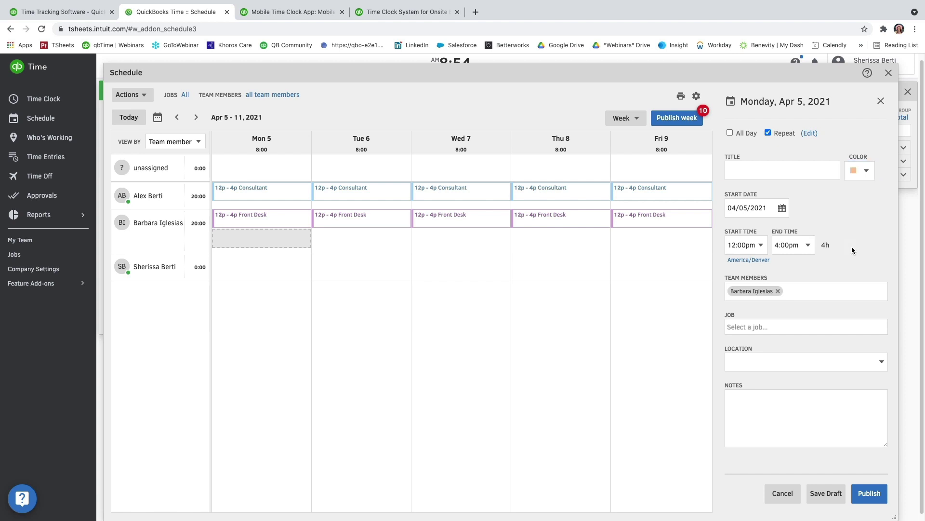
left_click(804, 327)
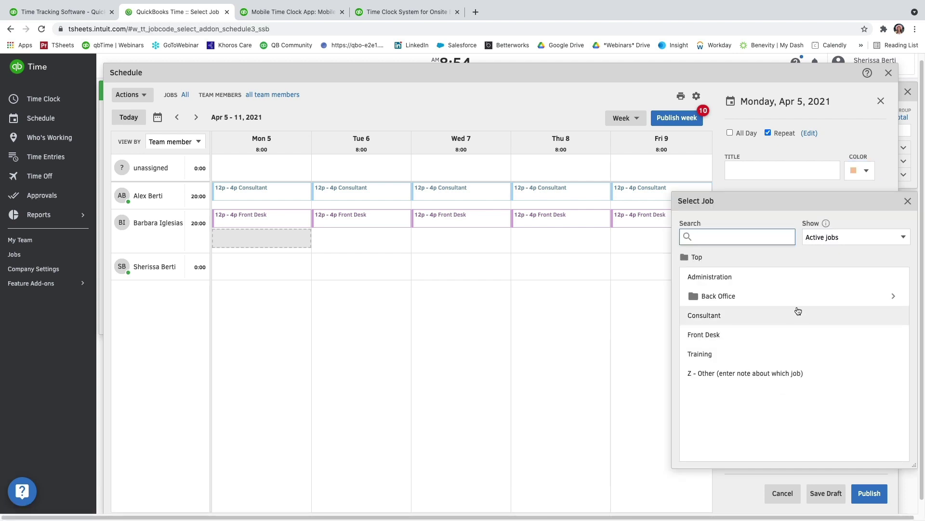
left_click(794, 298)
left_click(729, 284)
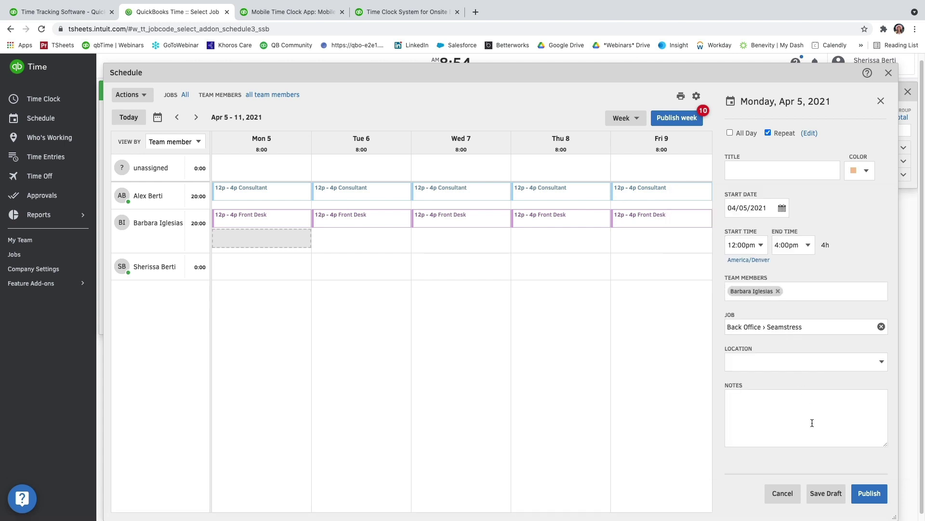
left_click(833, 493)
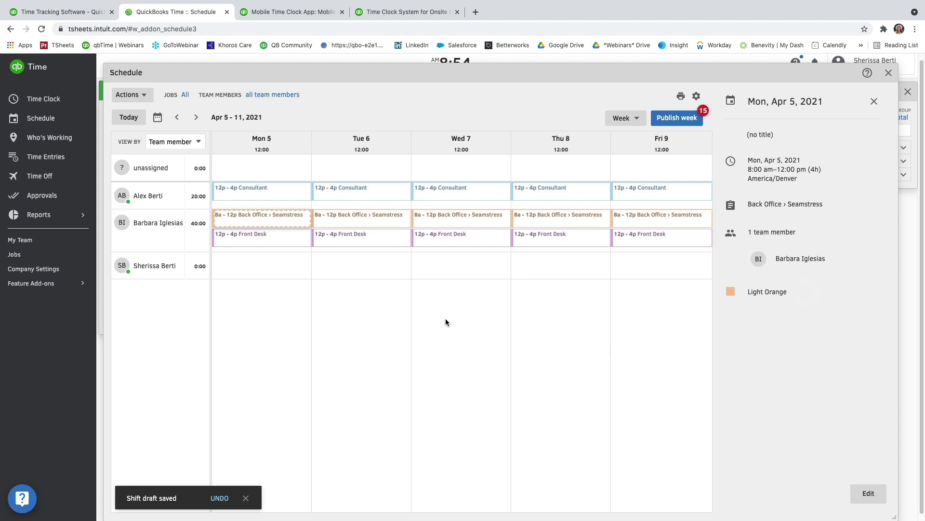
Step: Start a Monday shift for the third team member repeating Monday to Friday
left_click(259, 258)
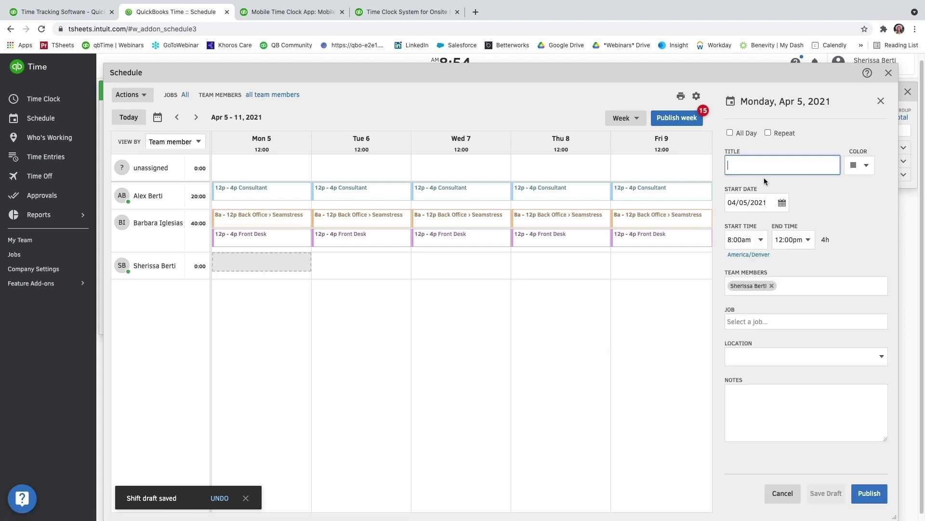
left_click(769, 132)
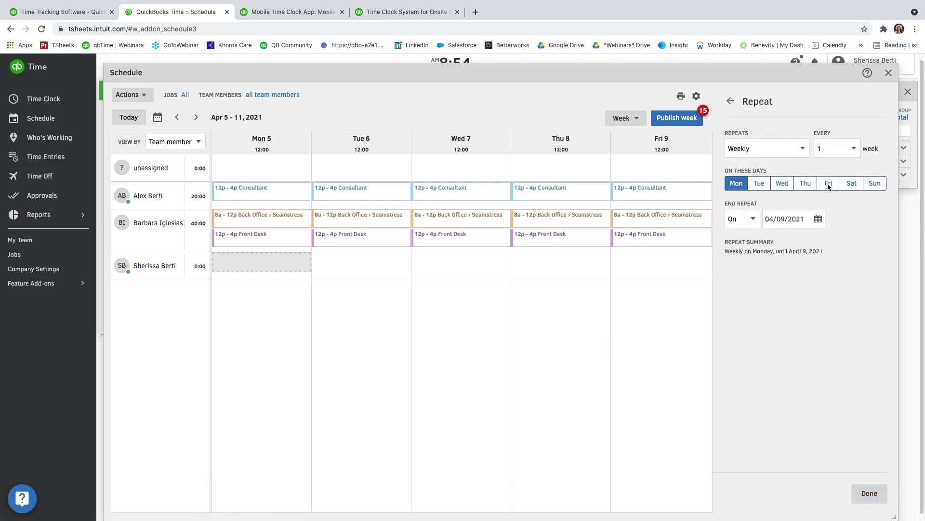
left_click(829, 183)
left_click(804, 187)
left_click(780, 187)
left_click(761, 186)
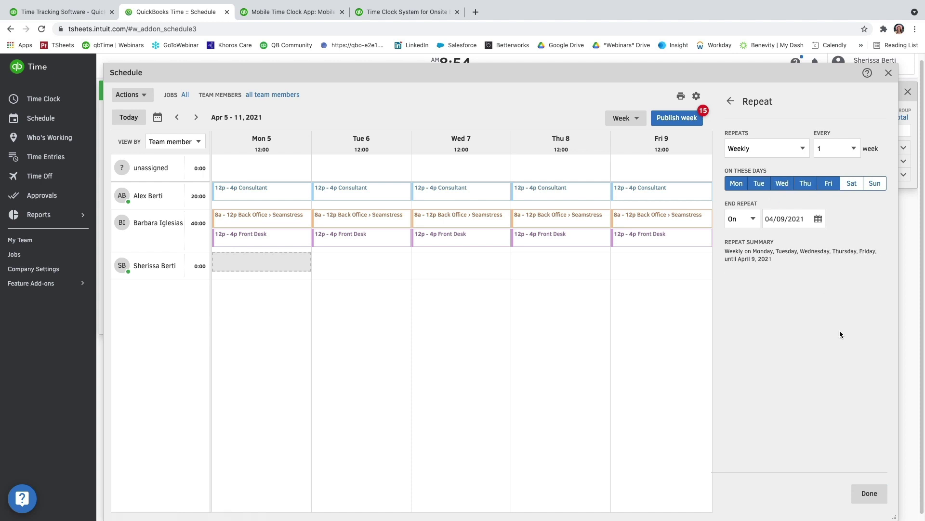
left_click(860, 494)
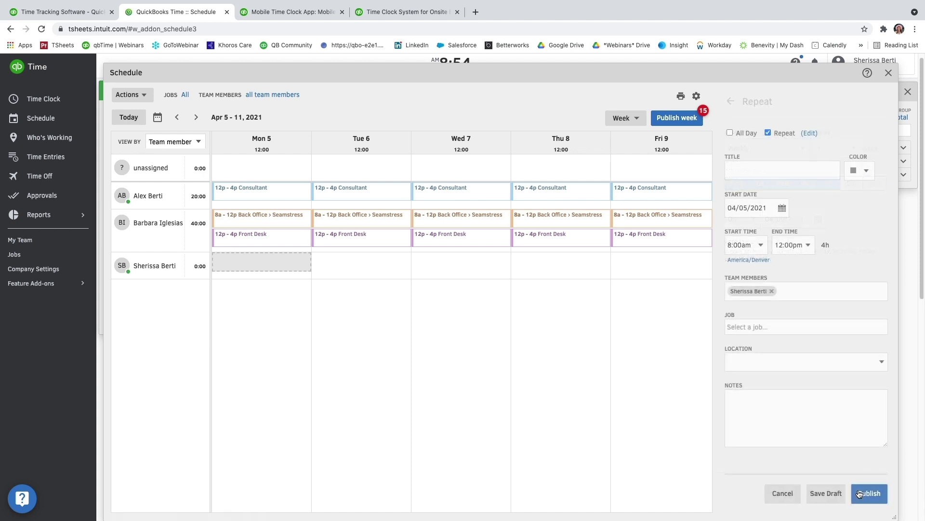
Step: Make it light red ending at 4:00pm on the Administration job, and save as draft
left_click(860, 170)
left_click(836, 248)
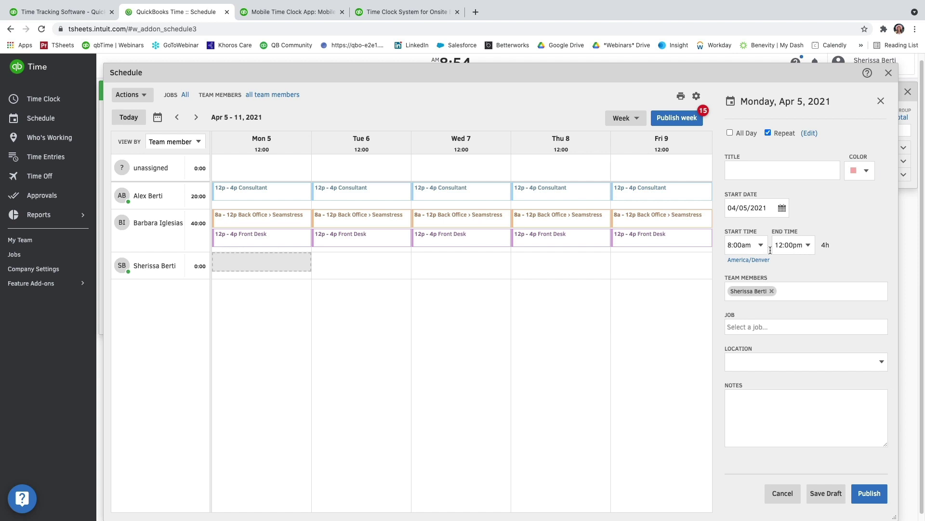
left_click(798, 246)
key("BackSpace")
key("BackSpace")
type("4")
left_click(841, 269)
left_click(807, 332)
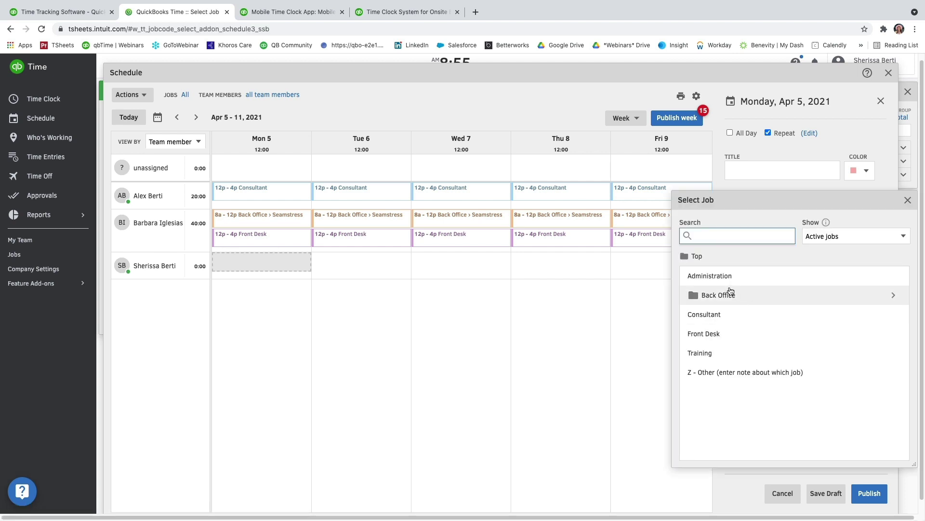
left_click(723, 282)
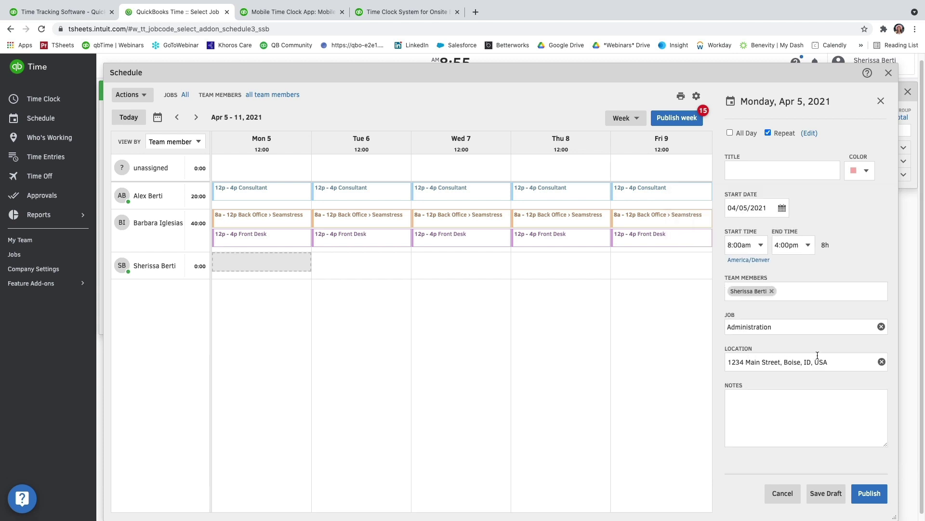
left_click(826, 493)
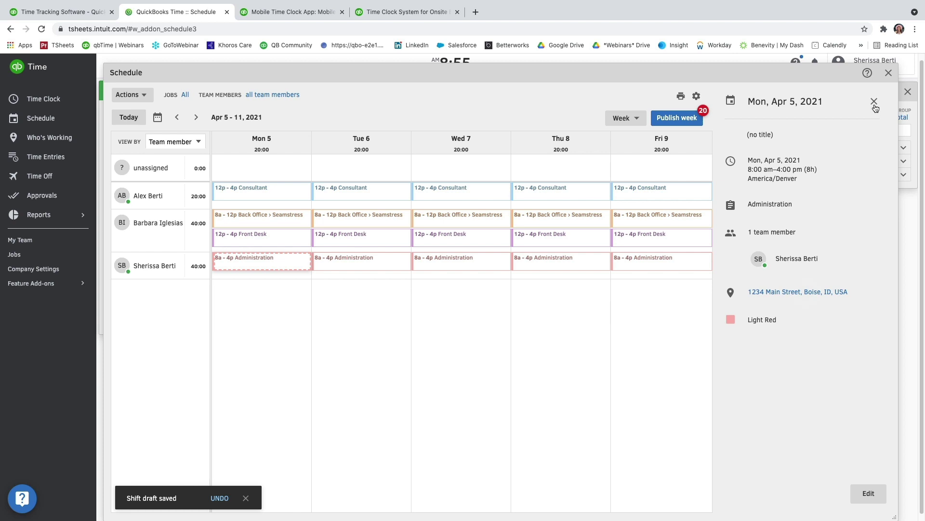
left_click(874, 101)
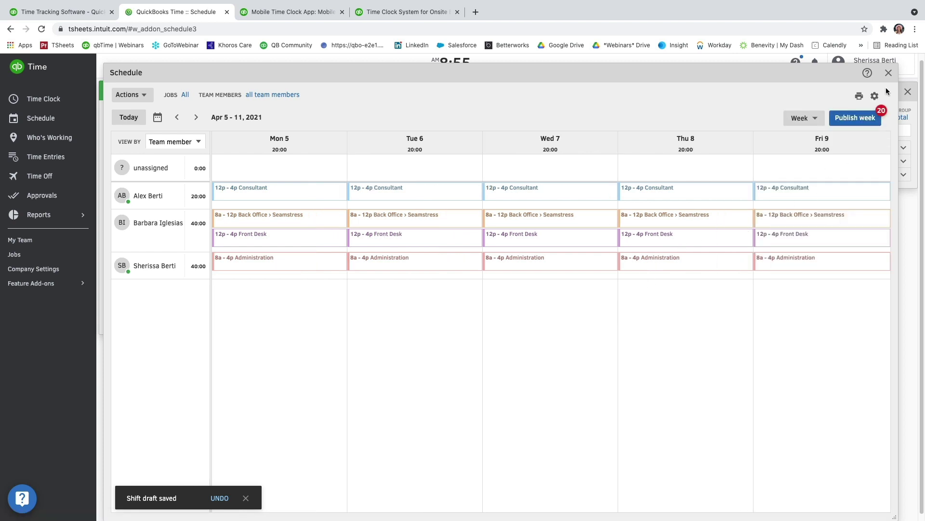
Step: Publish the Apr 5–11 week's 20 shifts and send notifications to the assigned employees
left_click(857, 119)
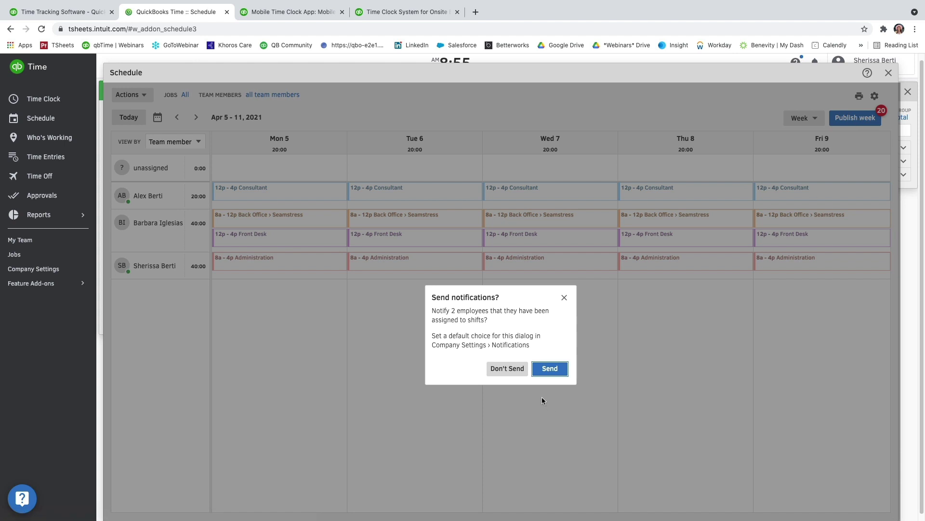
left_click(524, 367)
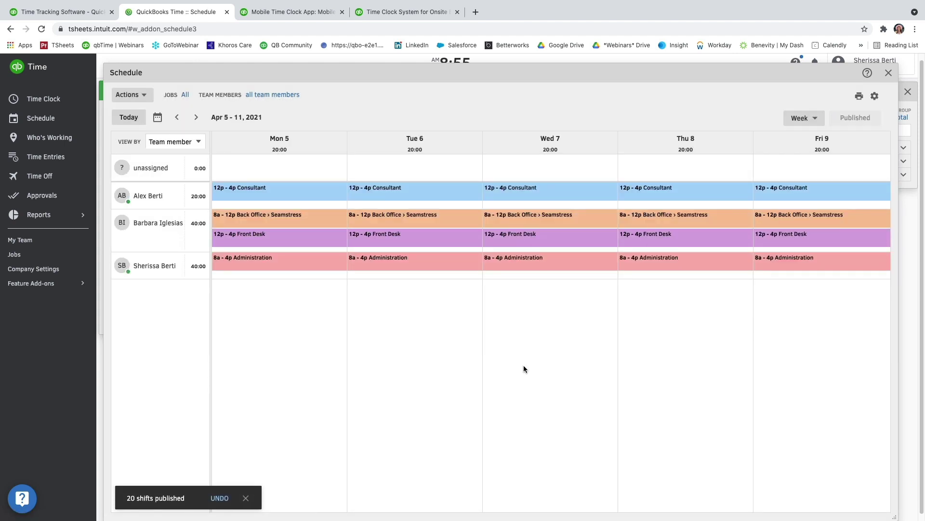
left_click(129, 95)
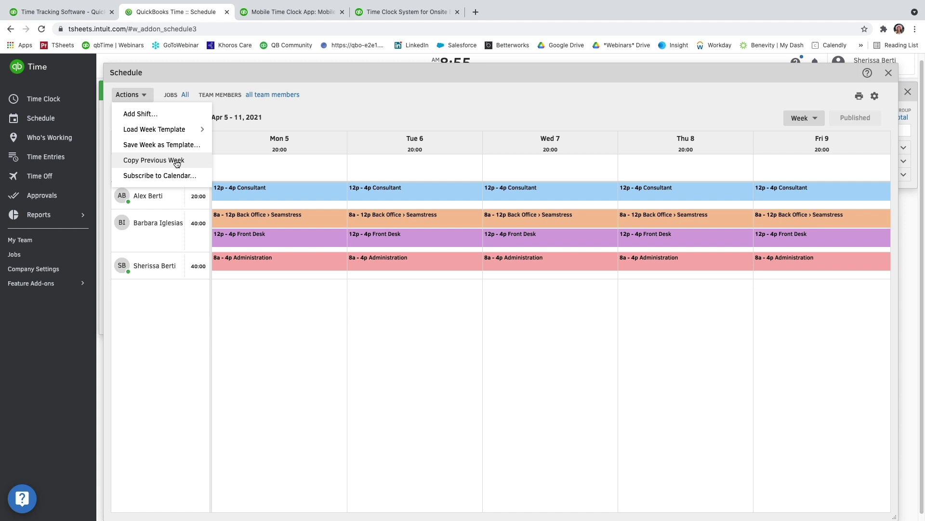
Step: Get the Subscribe to Calendar link, close its help article and dialog, and exit the Schedule
left_click(169, 176)
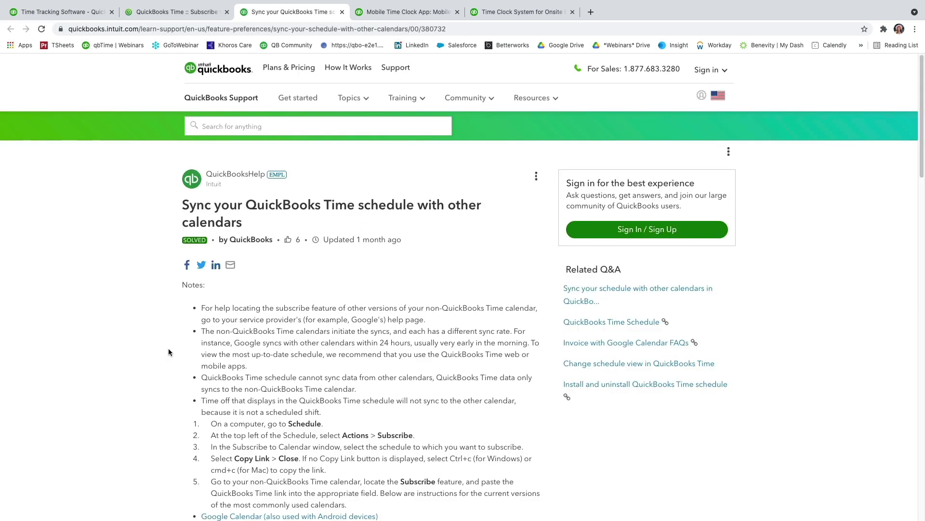
left_click(342, 12)
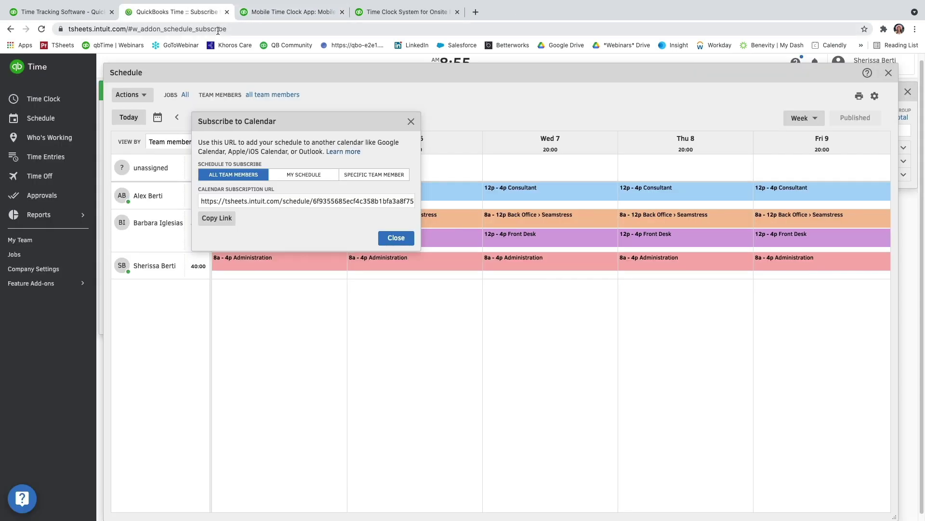
left_click(391, 238)
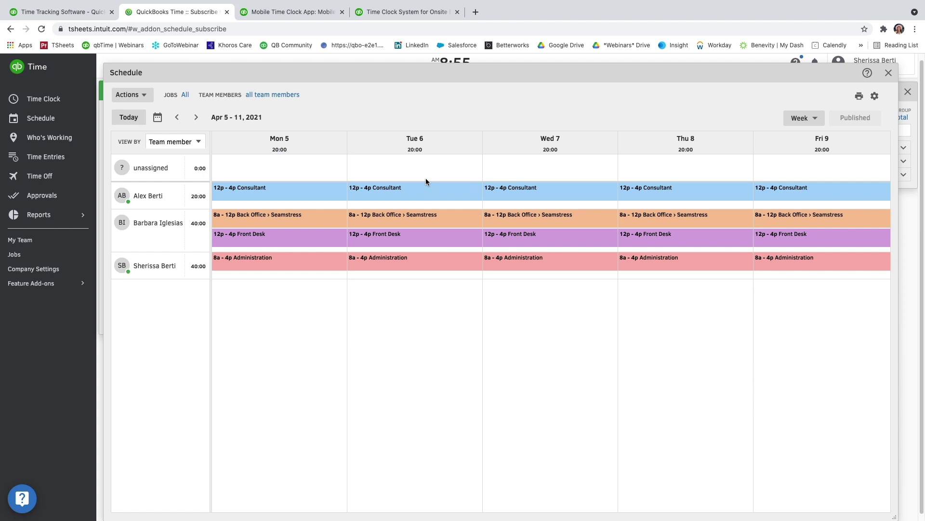
left_click(889, 72)
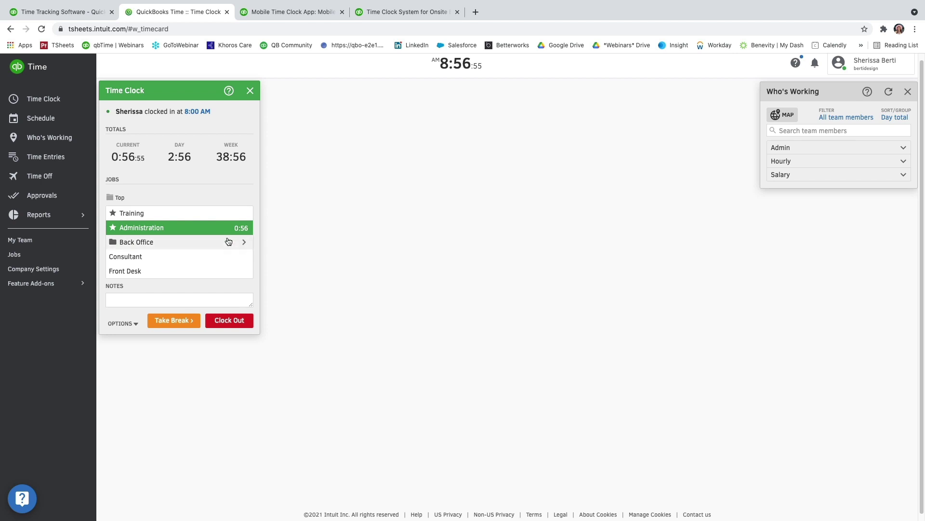
Step: Switch the running timer to Front Desk, cancel the break prompt, and clock out
mouse_move(238, 273)
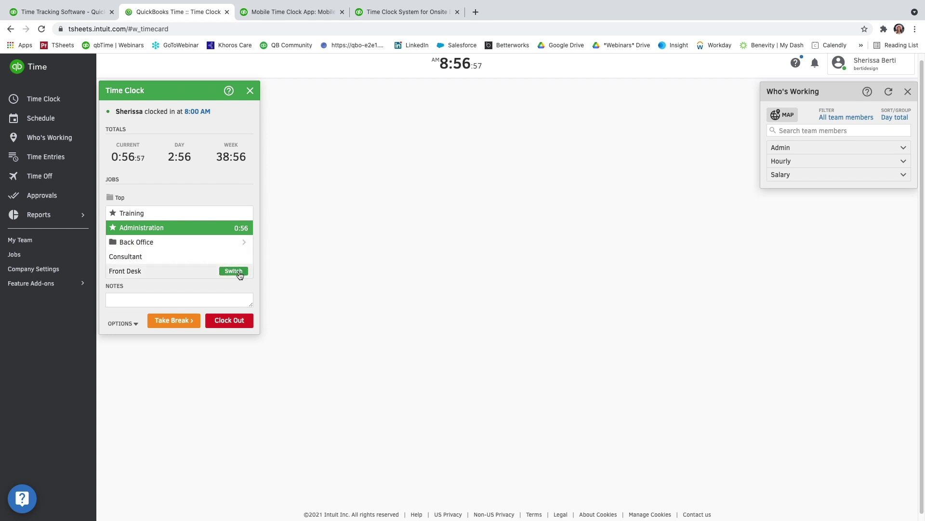
left_click(245, 273)
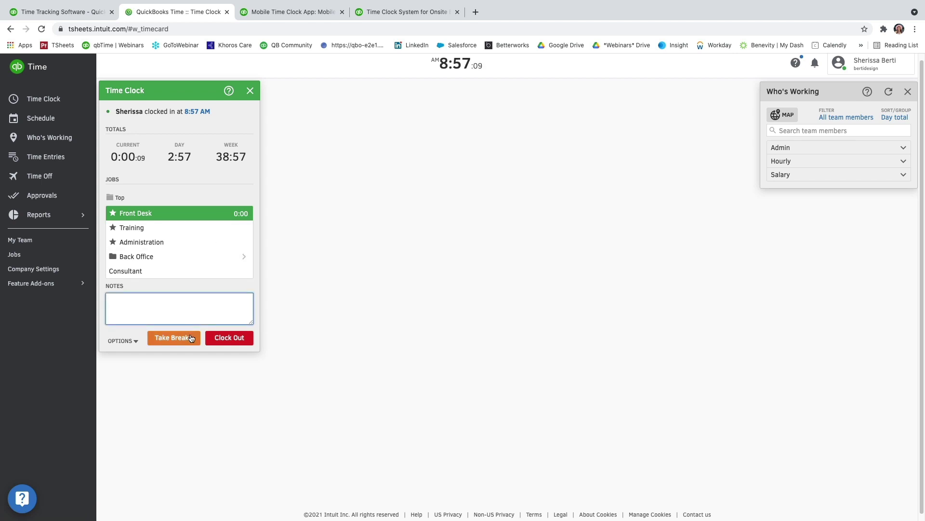
left_click(188, 322)
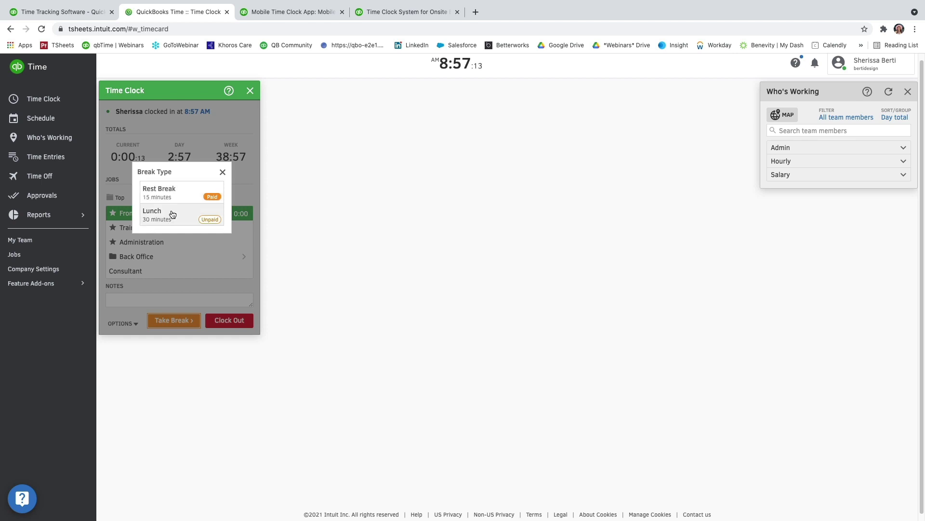
left_click(222, 172)
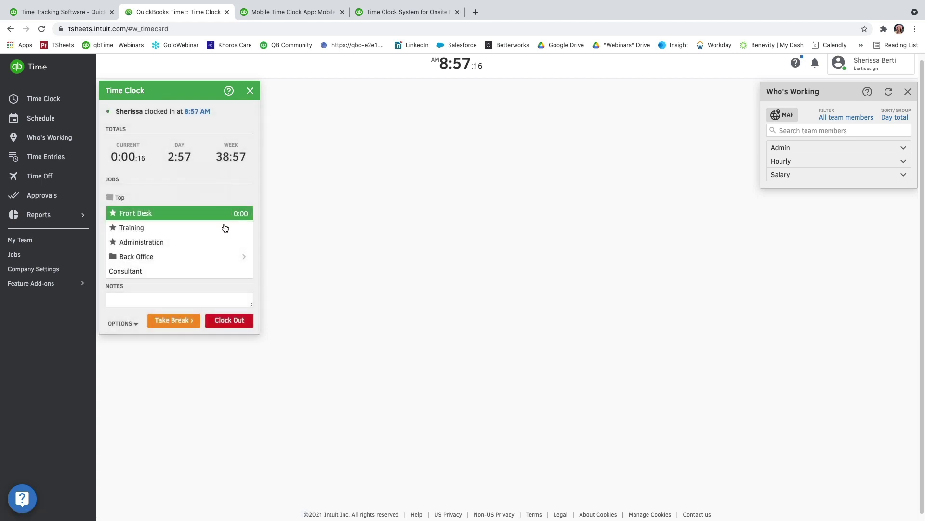
left_click(224, 321)
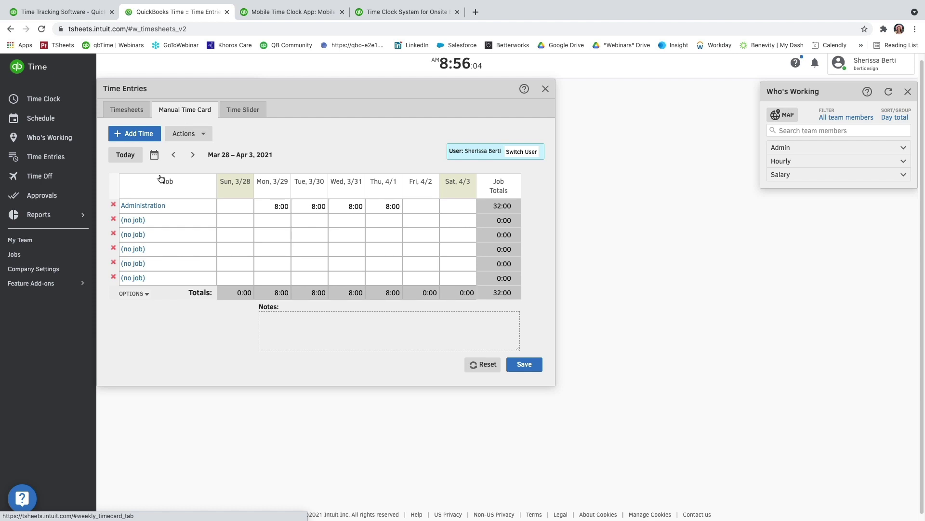
Step: Assign Training to row 2 with 2 hours on Mon 3/29, Wed 3/31 and Fri 4/2, then save and close
left_click(128, 221)
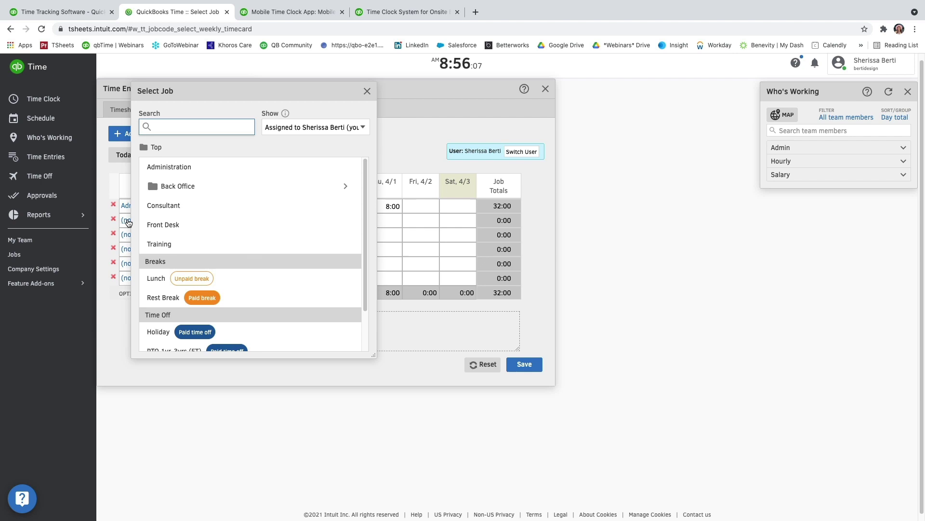
left_click(159, 243)
left_click(283, 221)
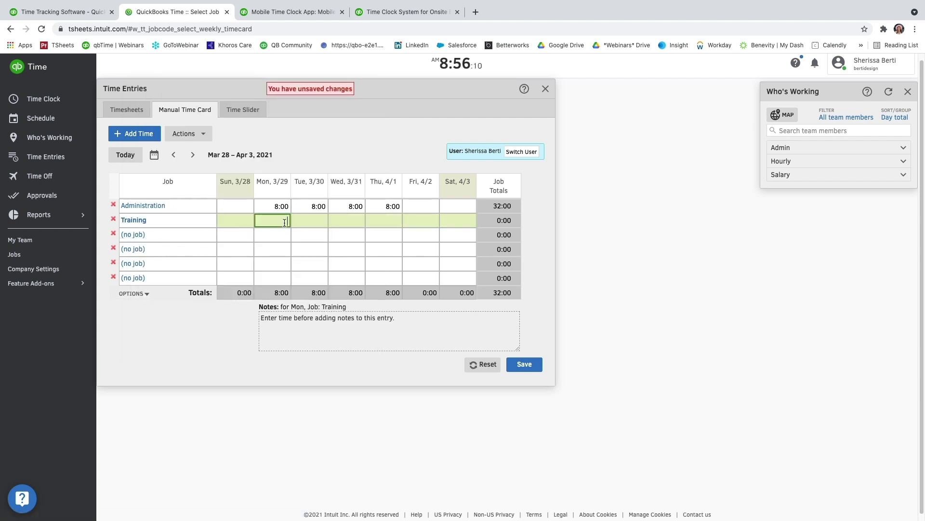
type("2")
key("Tab")
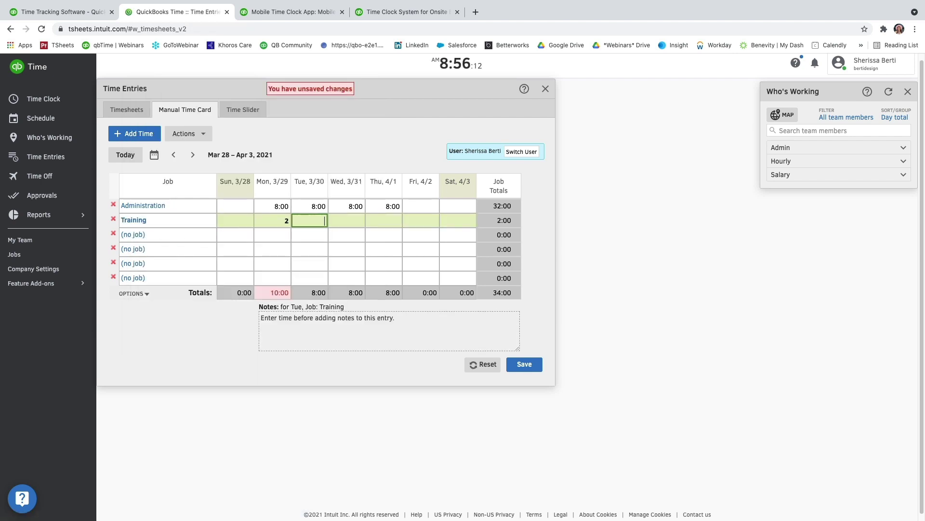
key("Tab")
type("2")
key("Tab")
key("Tab")
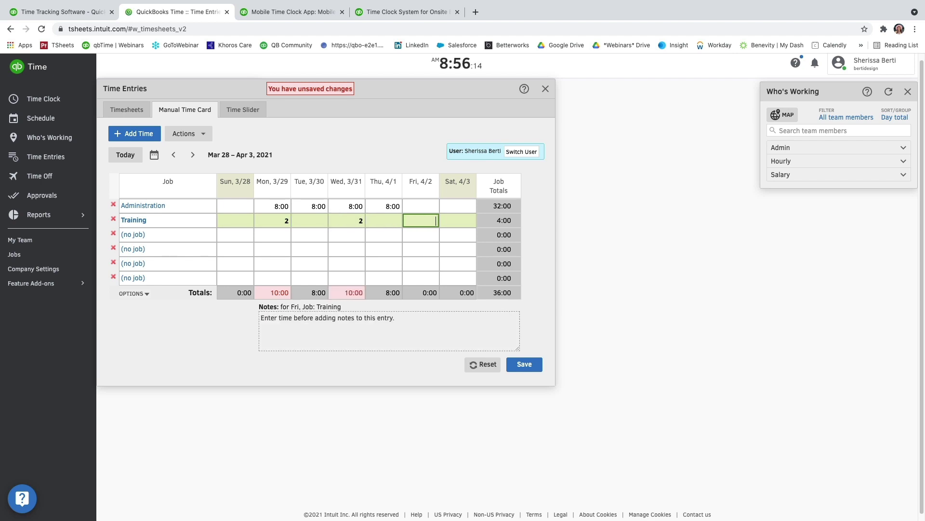
type("2")
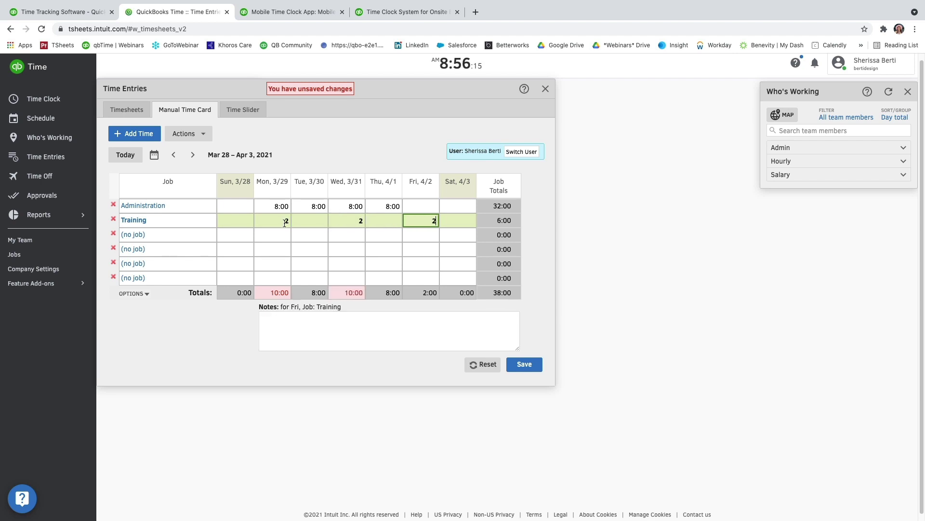
left_click(512, 369)
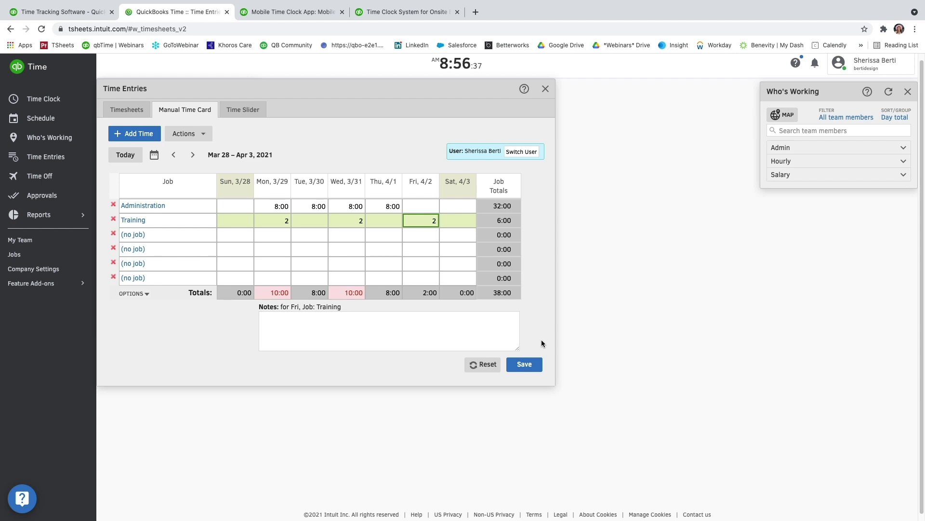
left_click(545, 89)
Step: Switch to the Mobile Time Clock App page and scroll down to its six feature blocks
left_click(306, 13)
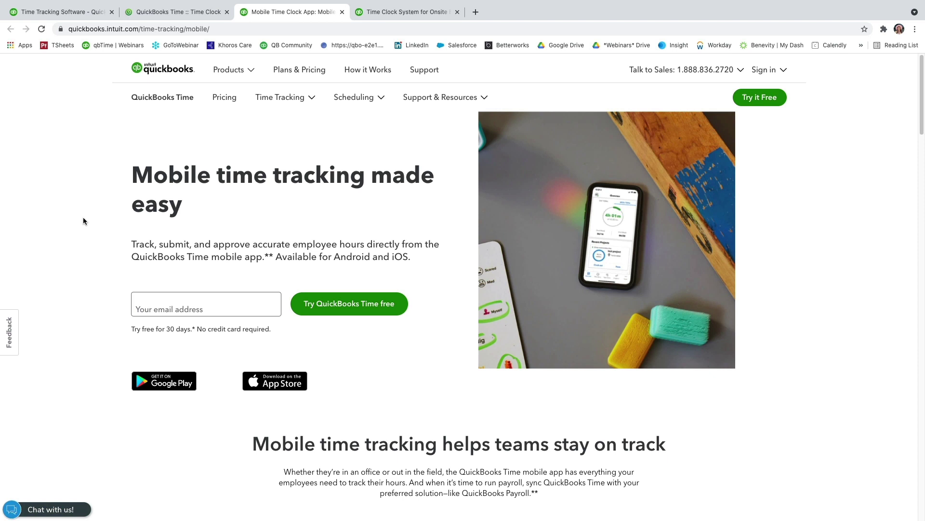
scroll(83, 221, "down", 2)
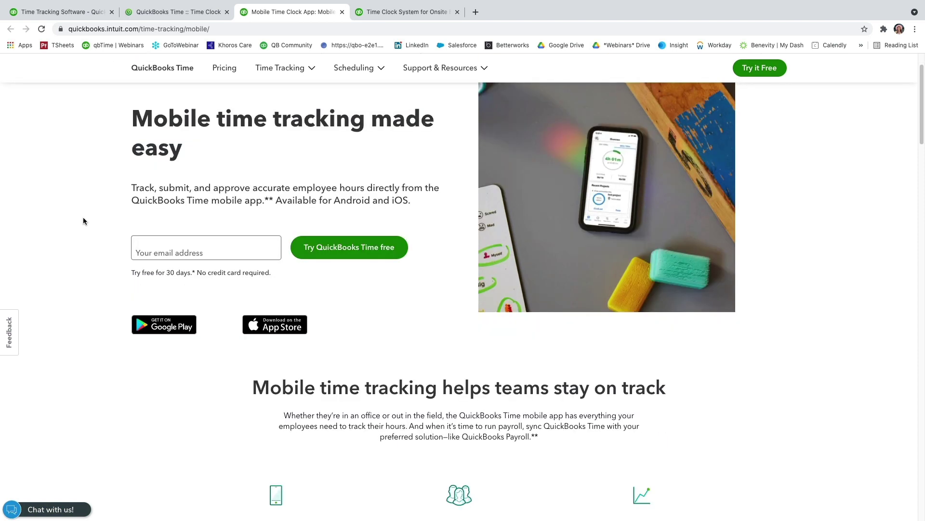
scroll(83, 221, "down", 6)
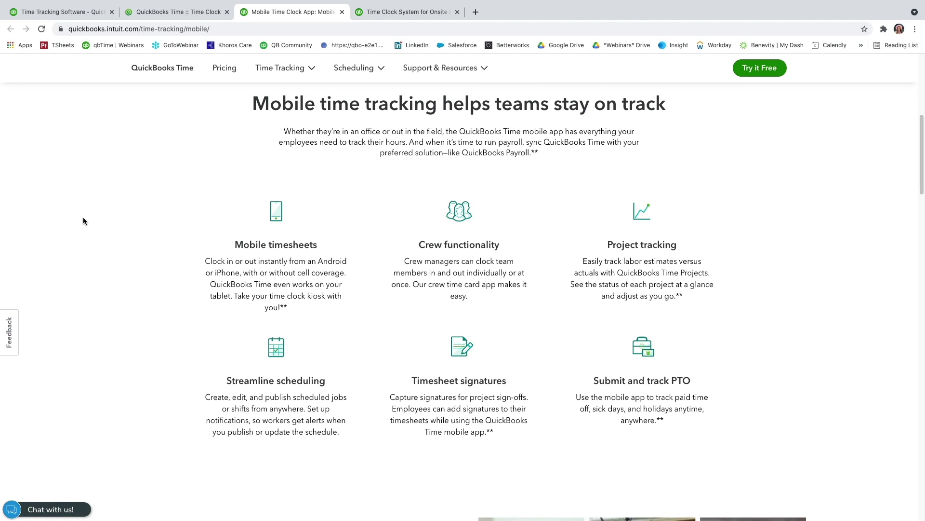
Step: Switch to the Time Clock System for Onsite page and scroll through its kiosk features
left_click(391, 14)
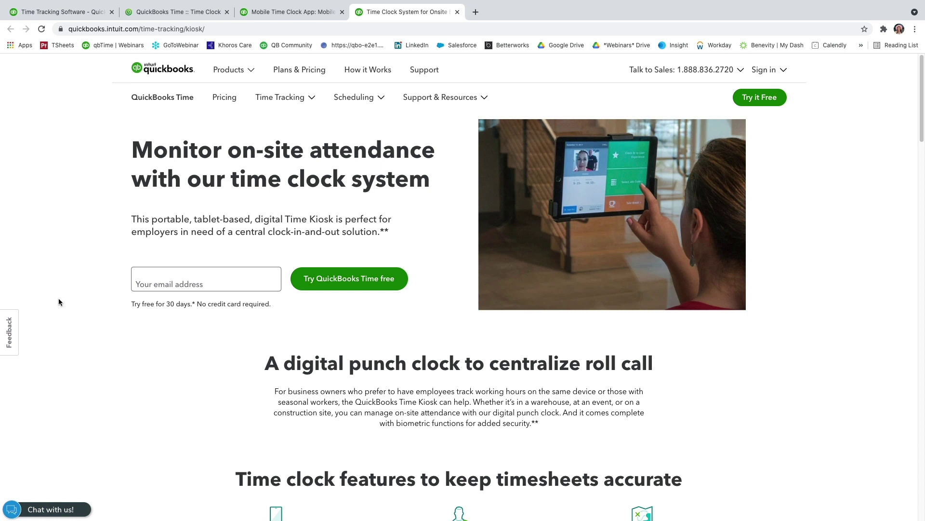
scroll(60, 300, "down", 1)
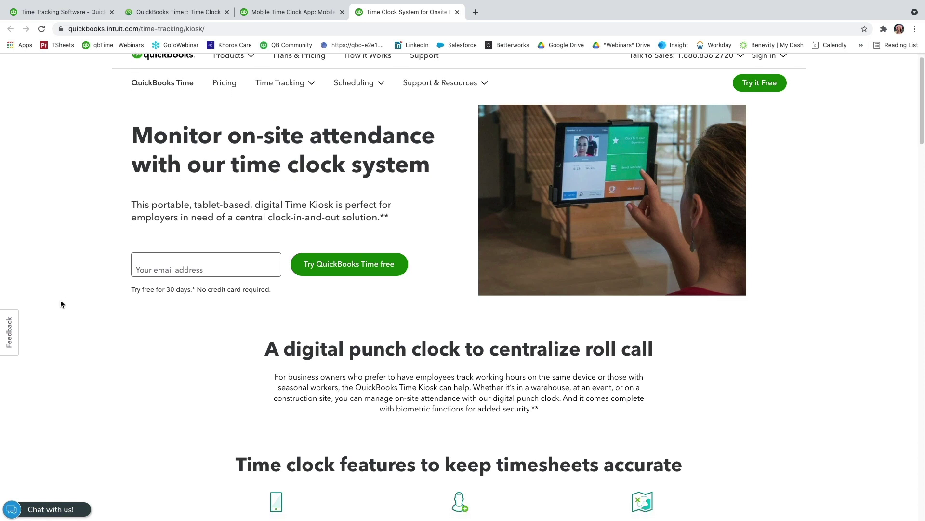
scroll(61, 303, "down", 3)
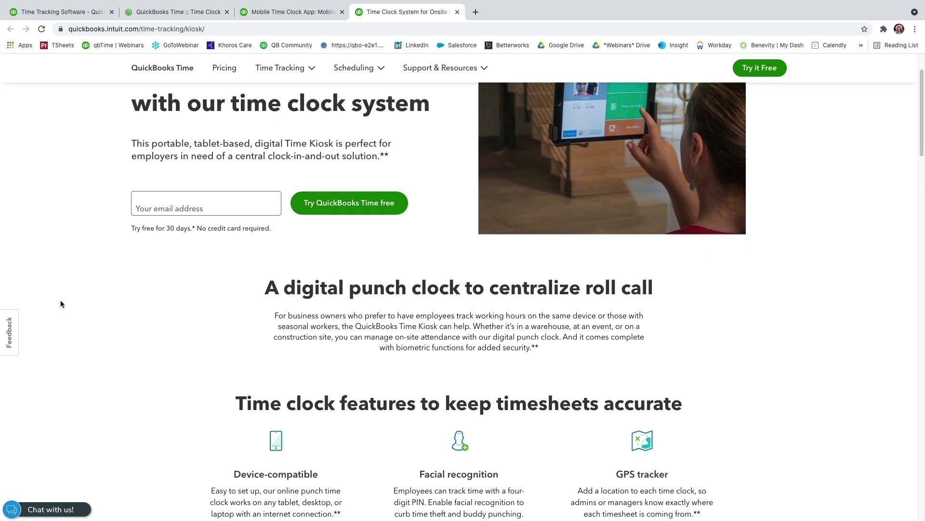
scroll(60, 304, "down", 1)
scroll(60, 304, "down", 3)
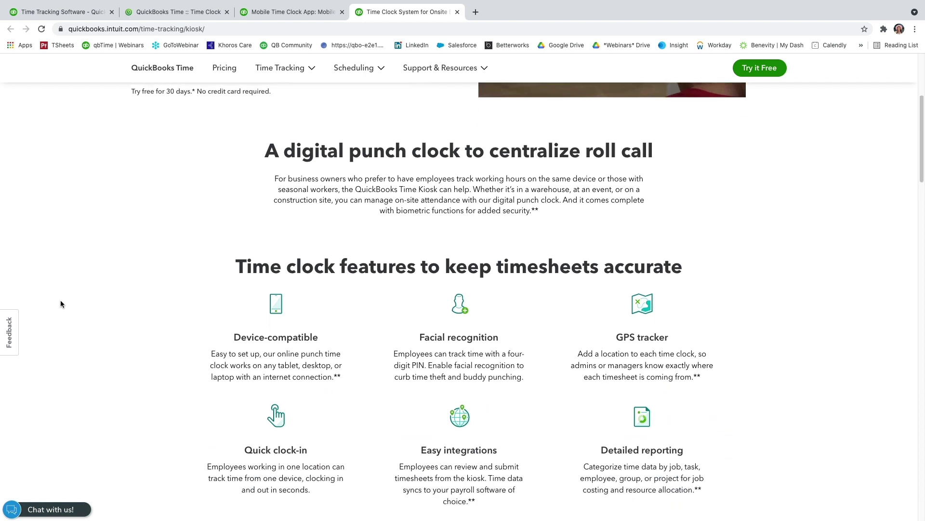
scroll(60, 303, "down", 1)
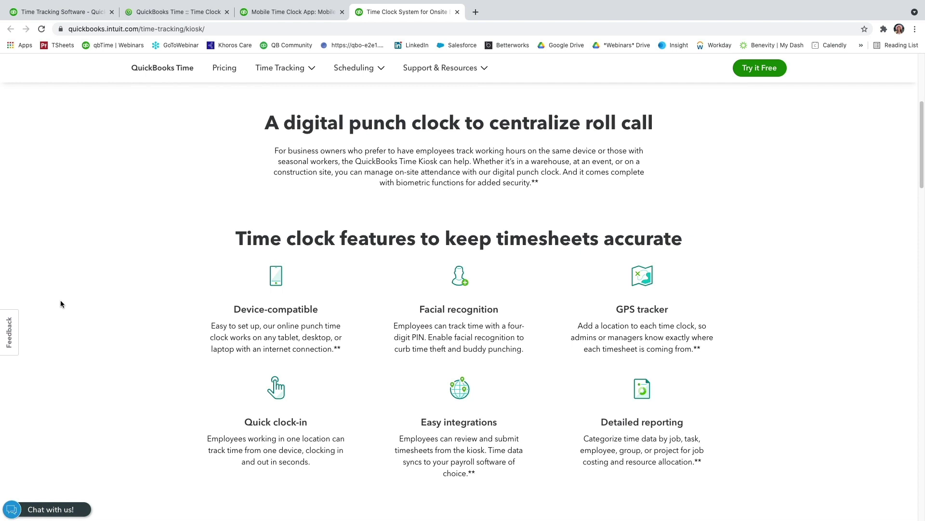
Step: Scroll through the setup steps and Why QuickBooks Time section, then return to the Time Clock tab
scroll(61, 302, "down", 5)
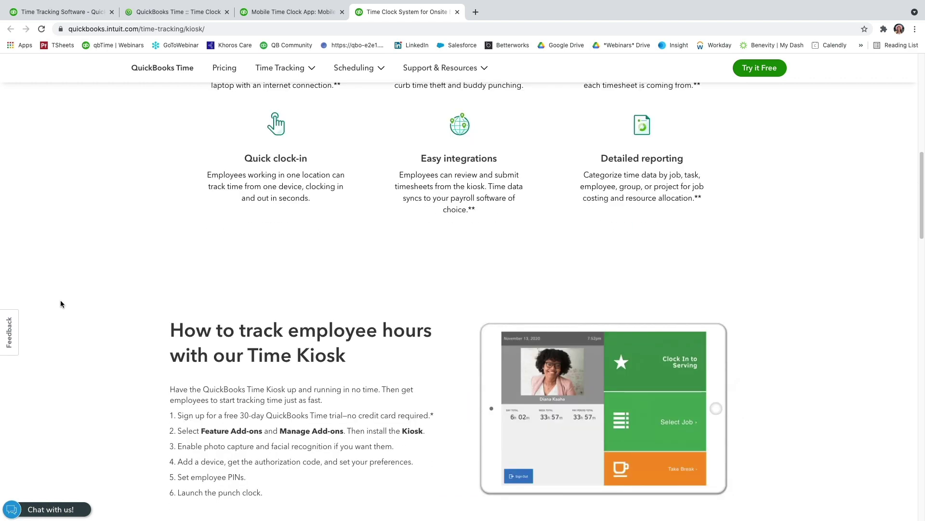
scroll(60, 303, "down", 3)
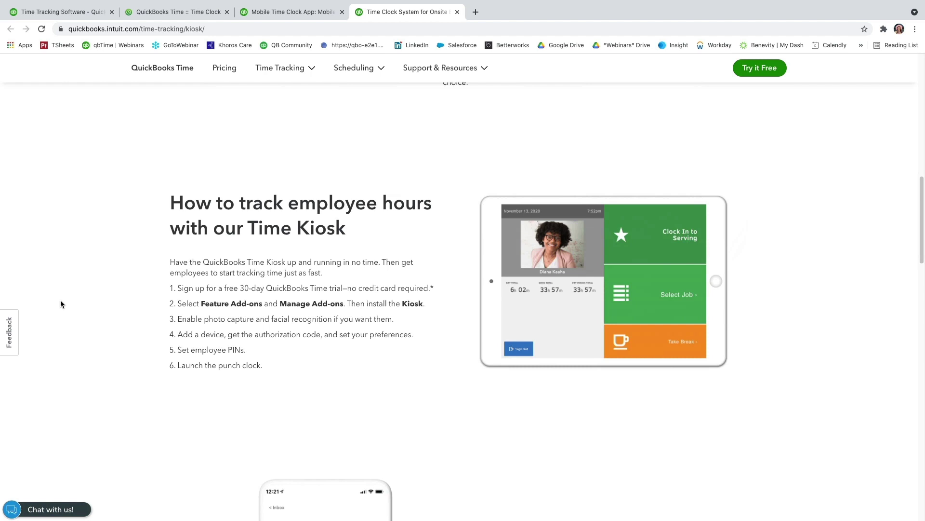
scroll(60, 303, "down", 5)
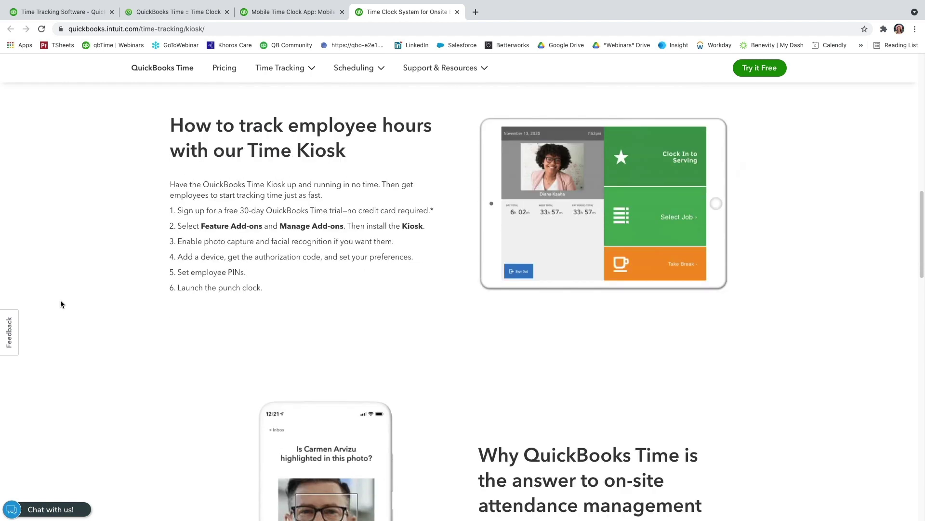
scroll(60, 303, "down", 1)
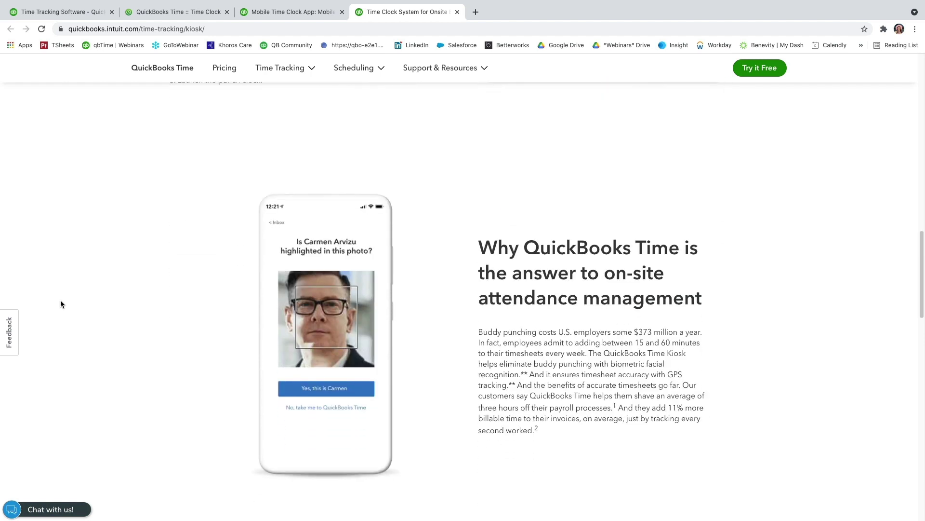
scroll(60, 303, "down", 1)
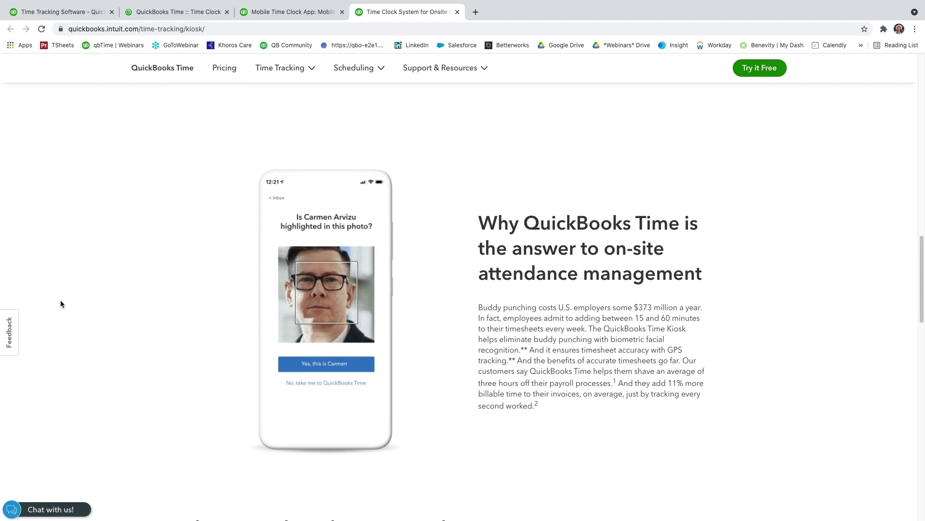
left_click(173, 11)
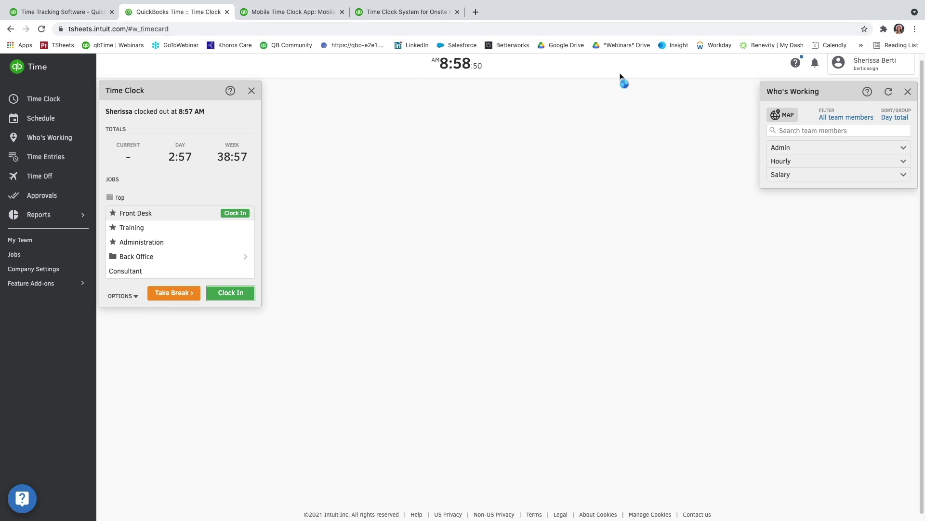
Step: Expand the Admin, Hourly and Salary groups and inspect the salaried member's timesheet without saving
left_click(891, 147)
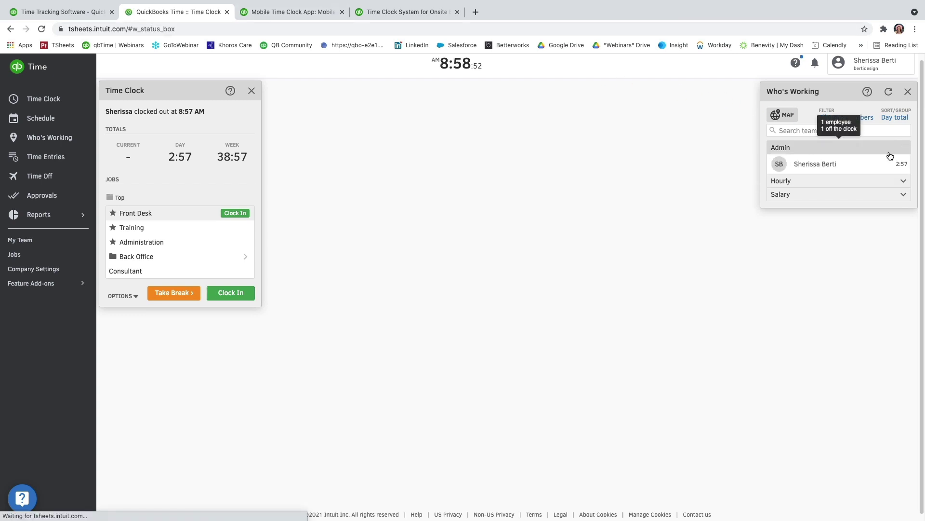
left_click(889, 180)
left_click(885, 215)
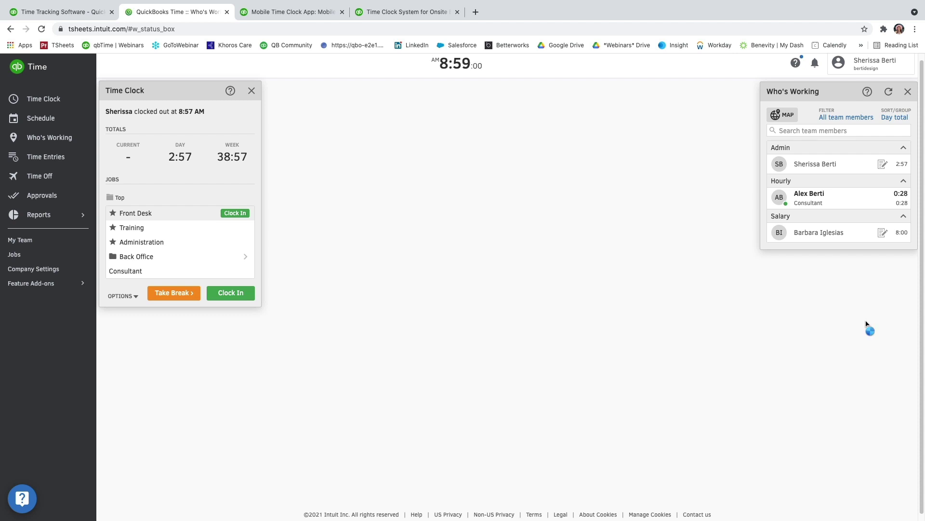
left_click(882, 233)
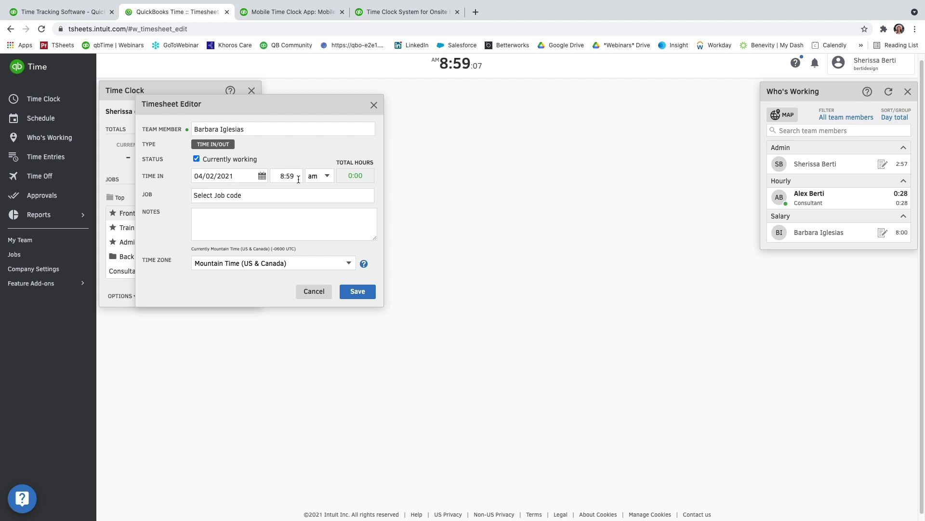
left_click(197, 159)
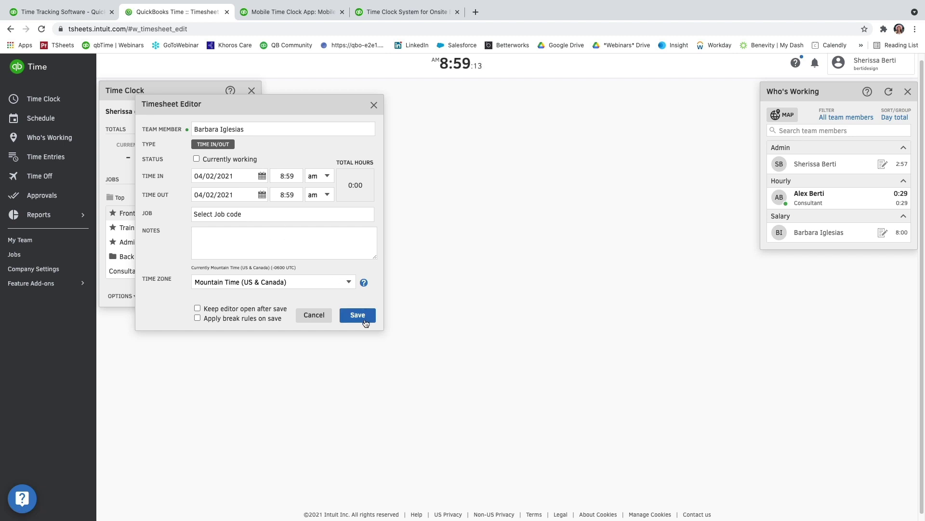
left_click(374, 106)
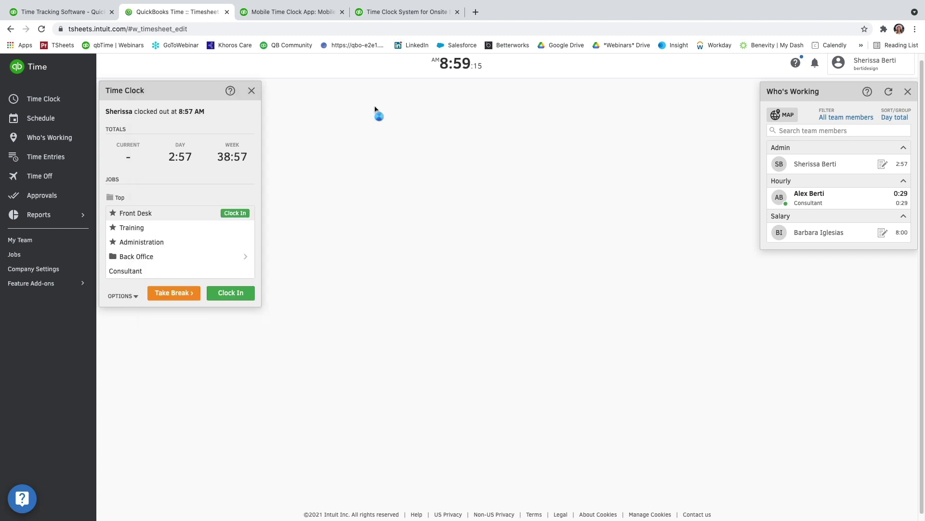
Step: Change the hourly consultant's clock-in time from 8:30 to 8:00 am and save it
left_click(851, 201)
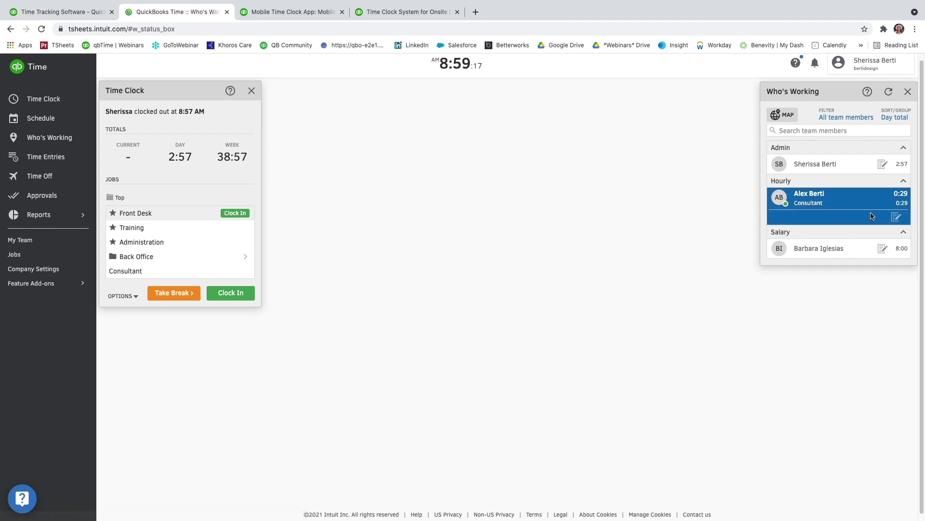
left_click(895, 217)
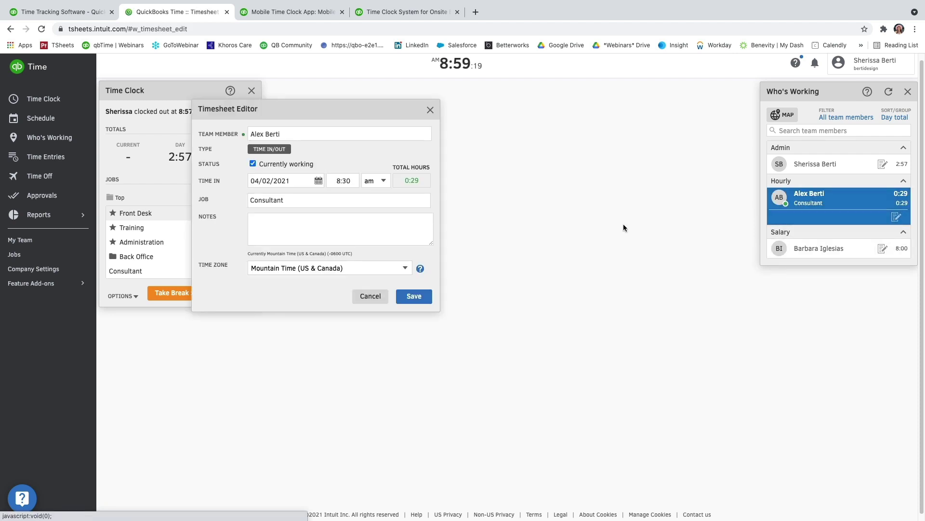
left_click(348, 181)
key("BackSpace")
type("0")
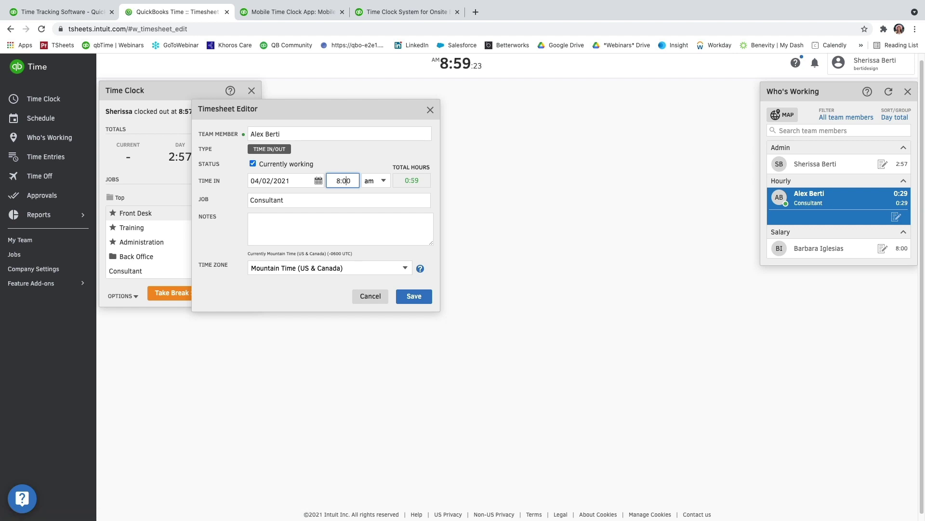
left_click(416, 298)
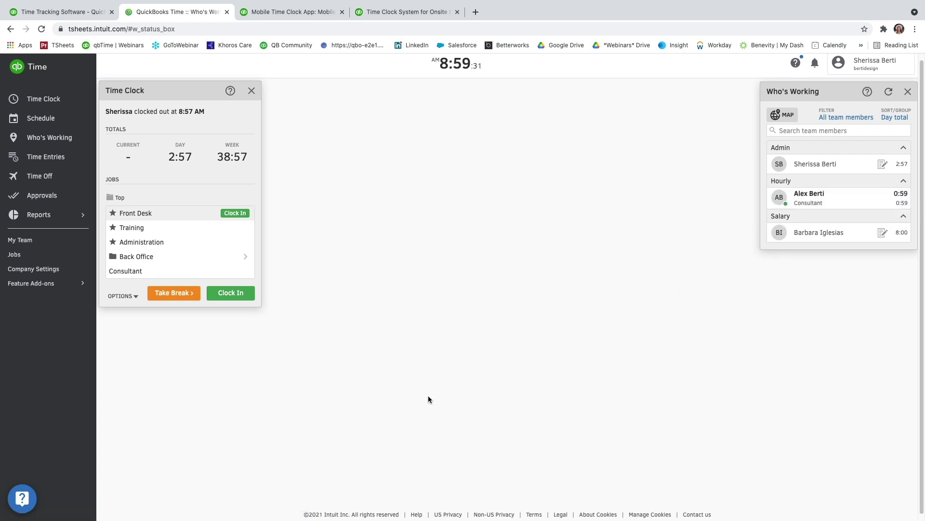
Step: Open the Time Entries Timesheets list and explore its Add Time, calendar, Month and Actions controls
left_click(45, 156)
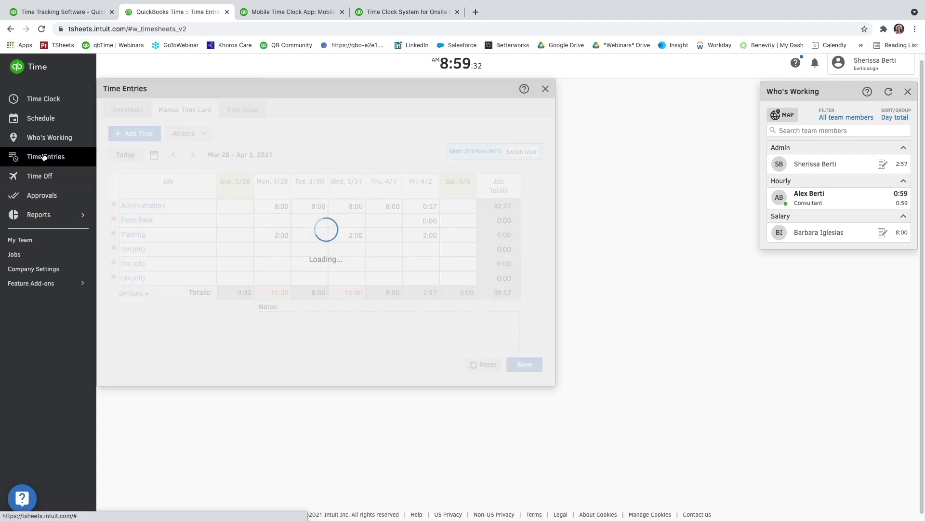
left_click(144, 111)
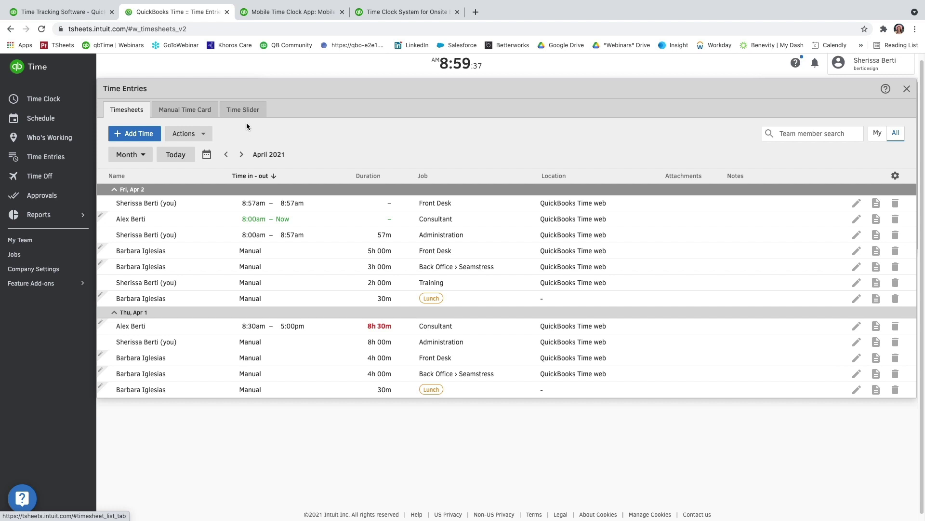
left_click(128, 139)
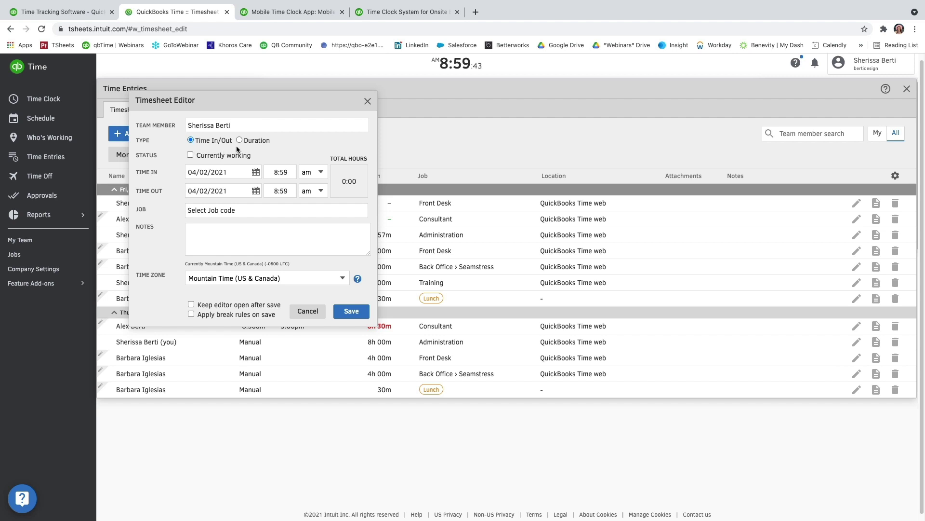
left_click(209, 158)
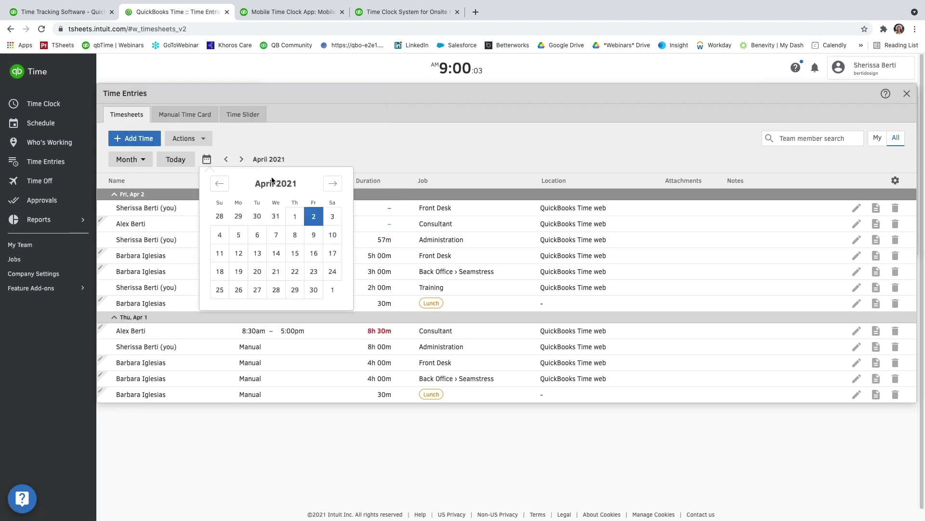
left_click(306, 155)
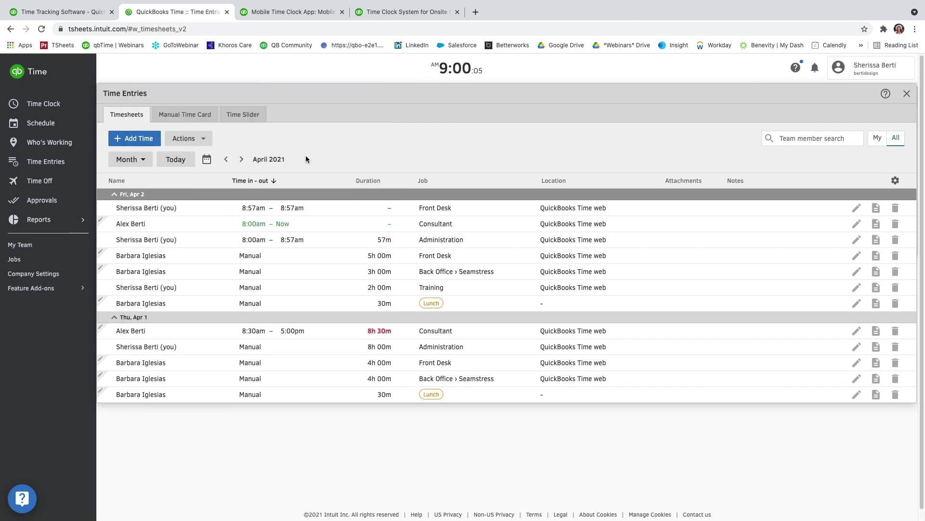
left_click(144, 159)
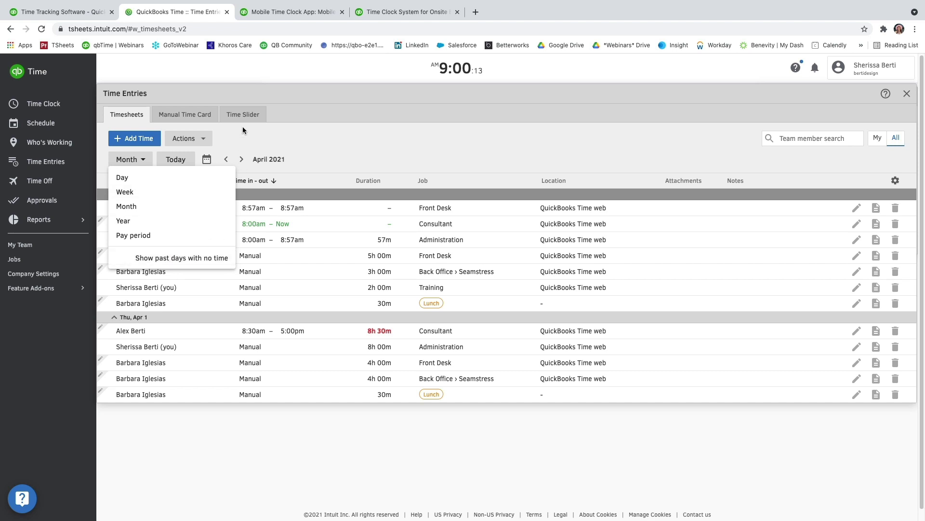
left_click(210, 140)
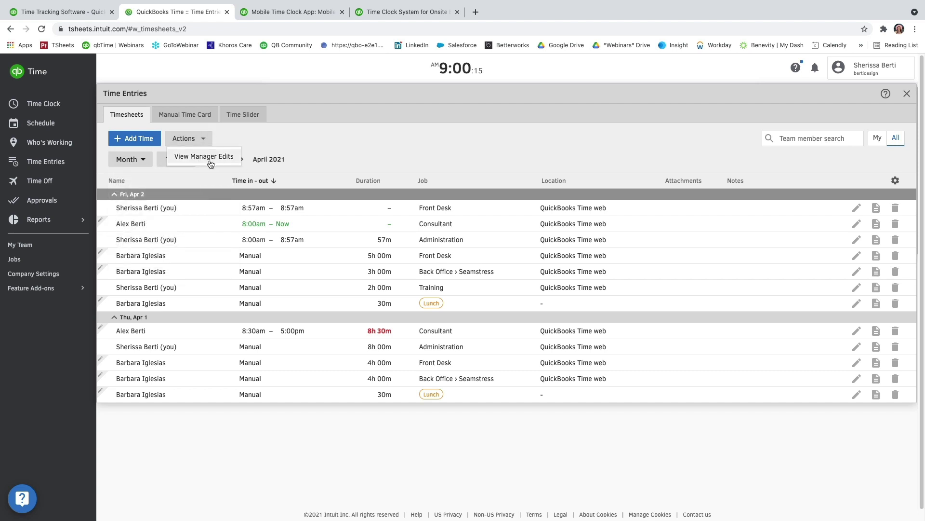
left_click(272, 136)
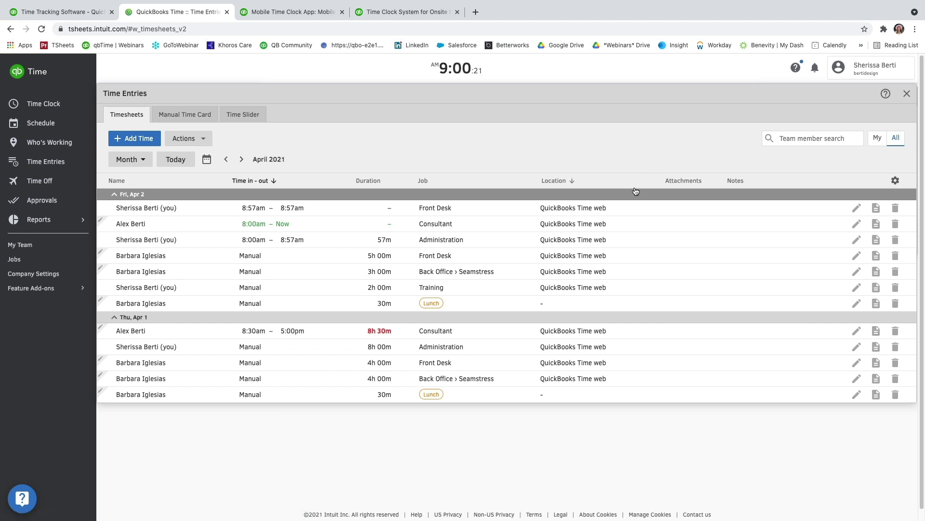
left_click(856, 210)
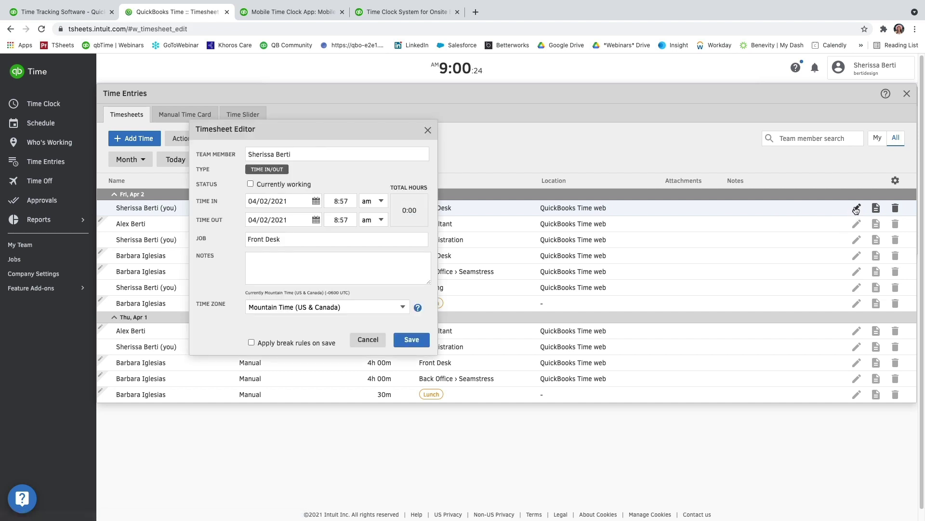
left_click(431, 133)
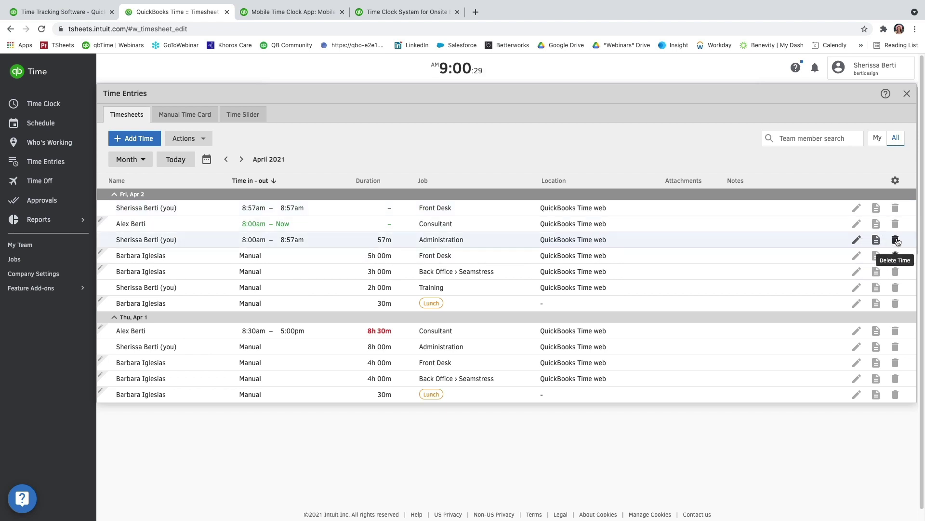
left_click(896, 181)
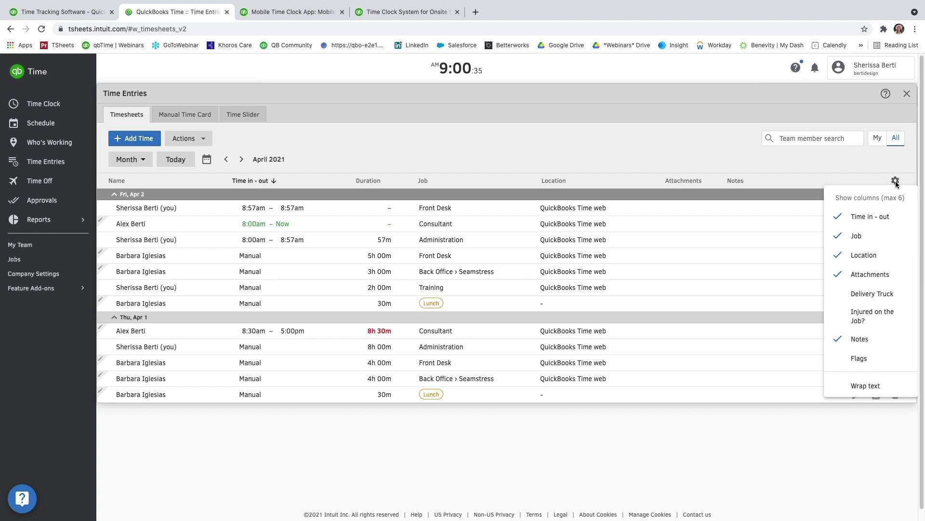
left_click(896, 184)
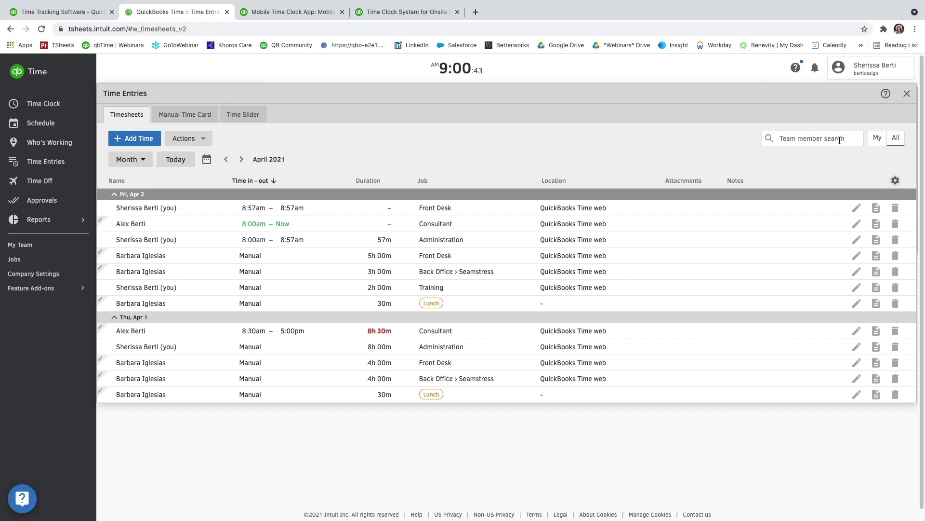
Step: Close the Time Entries, Time Clock and Who's Working panels, then open the Payroll Report
left_click(907, 95)
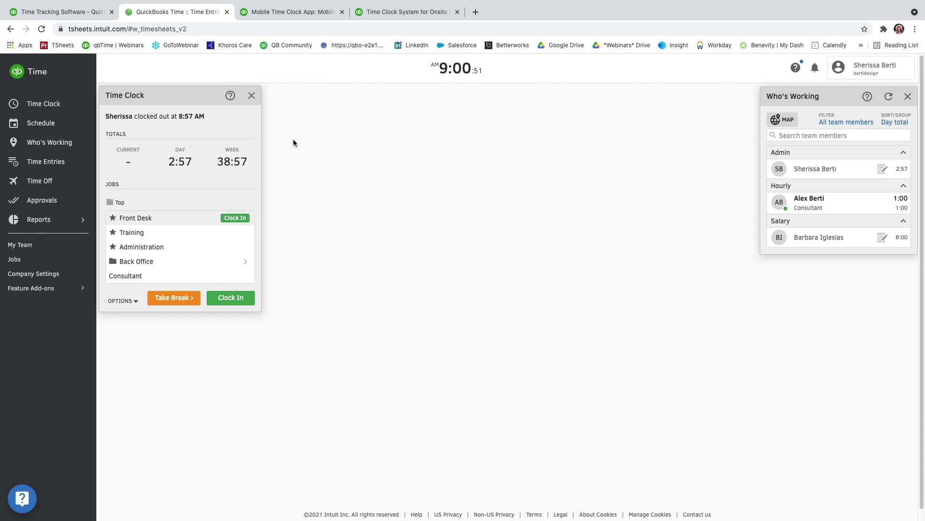
left_click(251, 96)
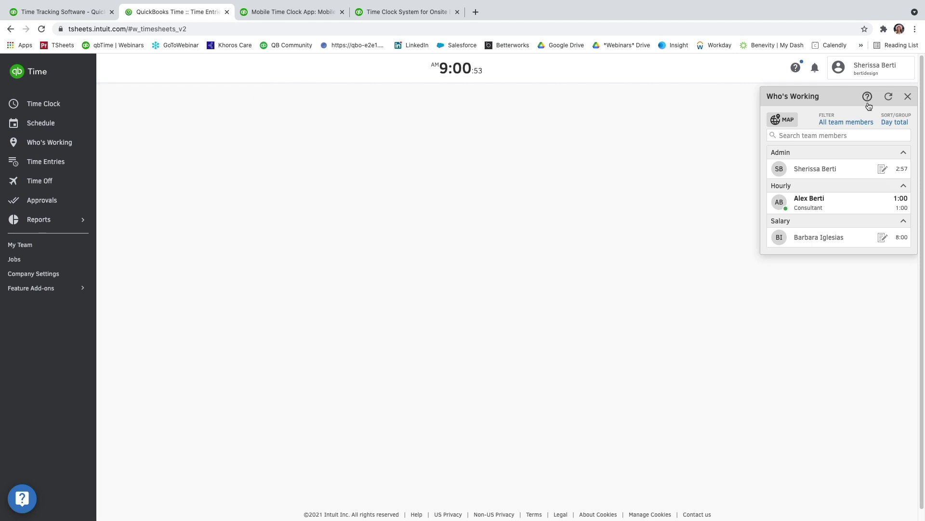
left_click(907, 98)
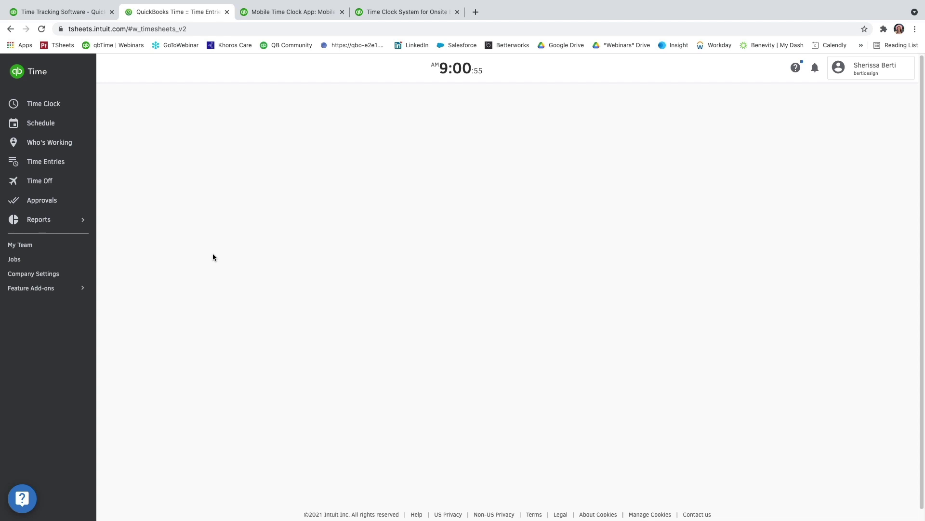
left_click(48, 225)
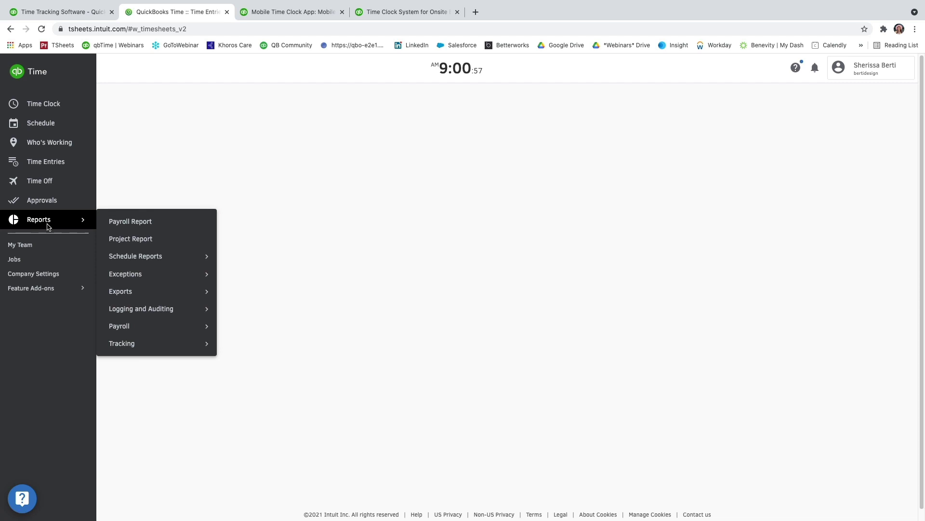
left_click(123, 222)
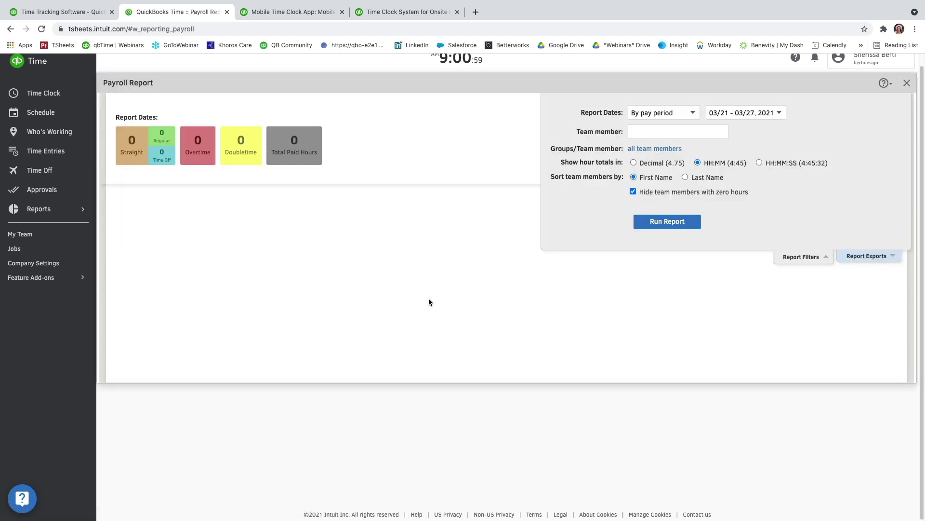
Step: Run the Payroll Report for pay period 03/28 - 04/03, 2021 and expand the hourly consultant's details
left_click(694, 113)
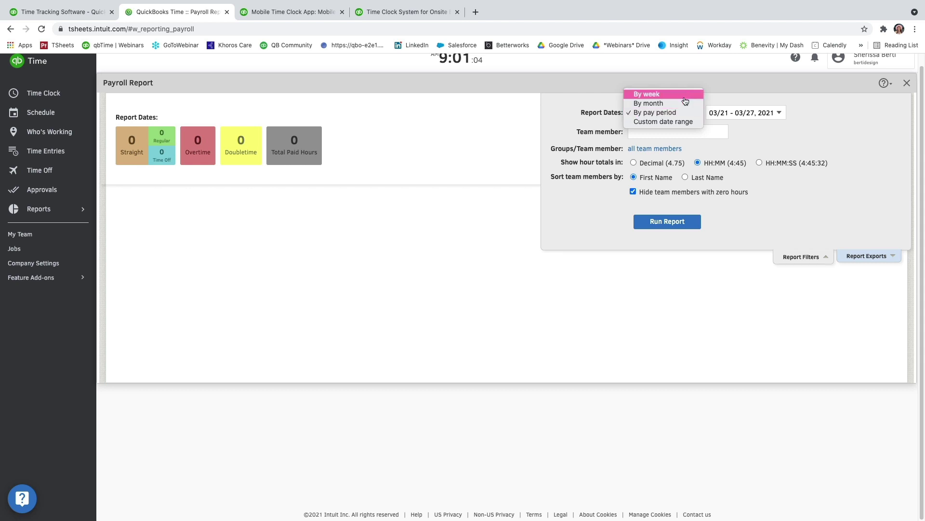
left_click(685, 116)
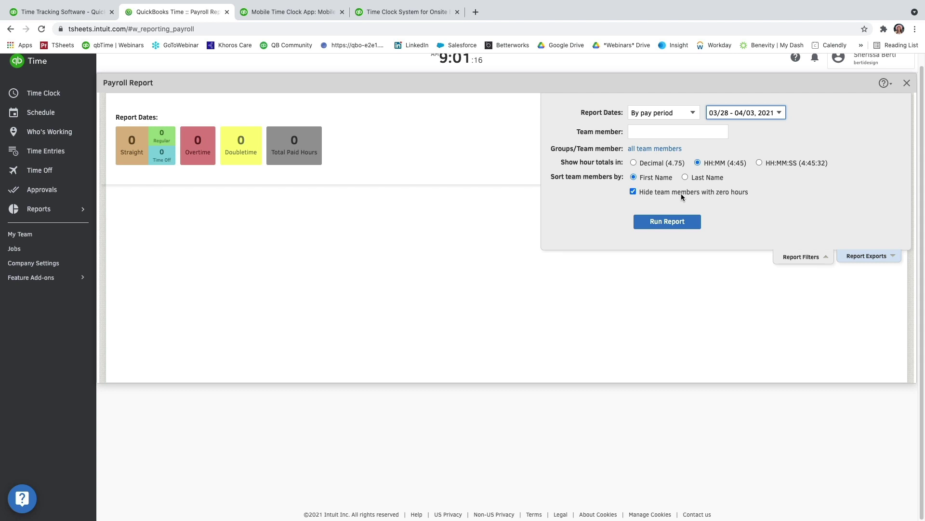
left_click(682, 225)
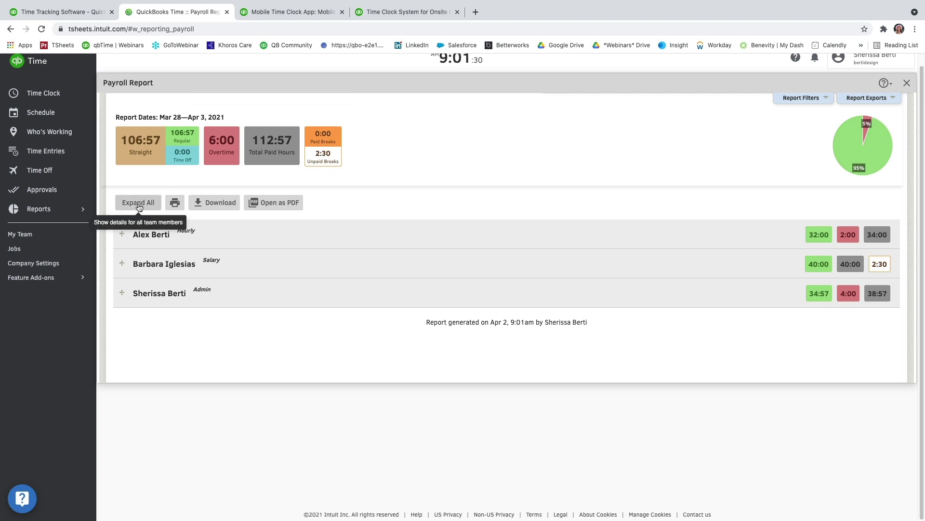
left_click(122, 235)
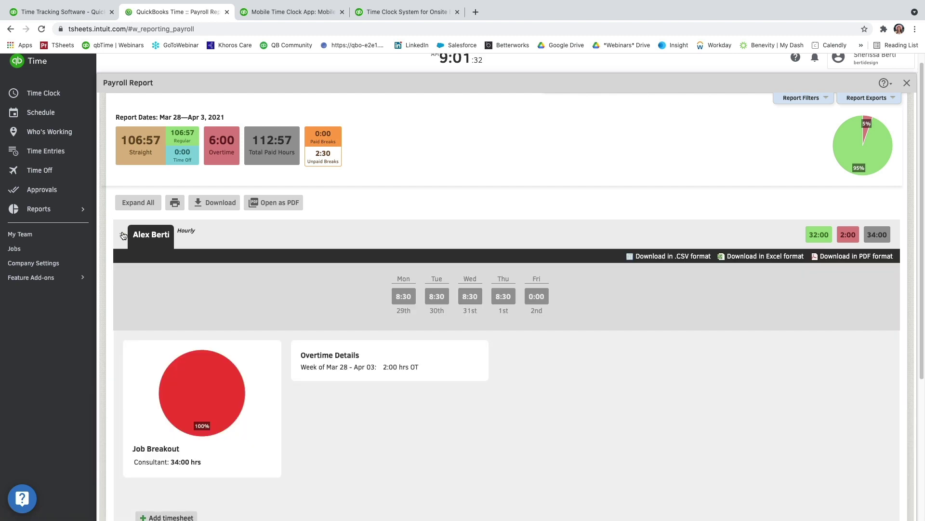
Step: Scroll the consultant's daily breakdown, go back to the Payroll Report and collapse the first member's section
scroll(123, 234, "down", 3)
scroll(123, 235, "down", 2)
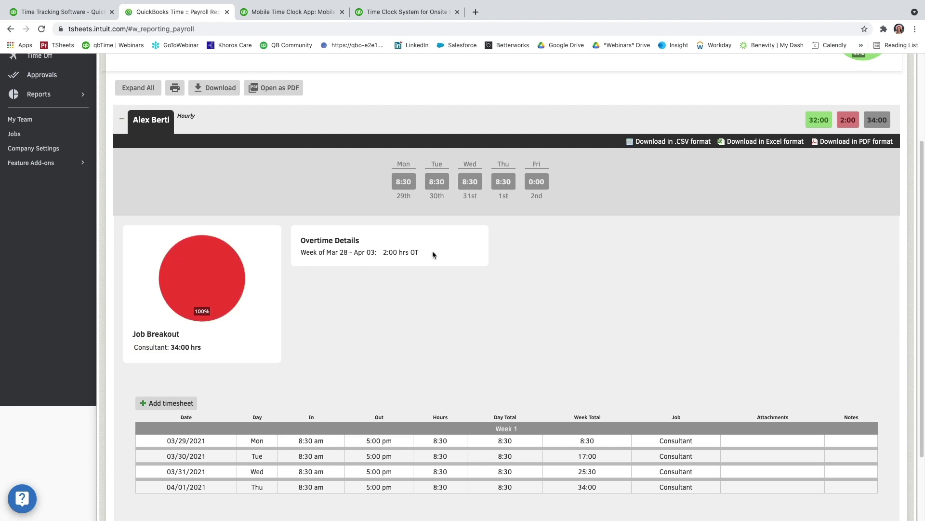
scroll(407, 275, "down", 3)
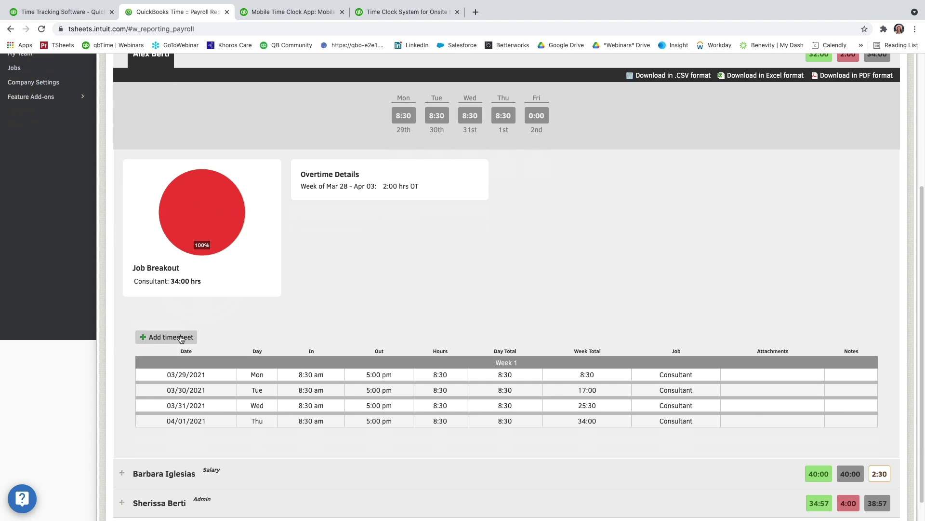
scroll(181, 338, "down", 1)
mouse_move(129, 375)
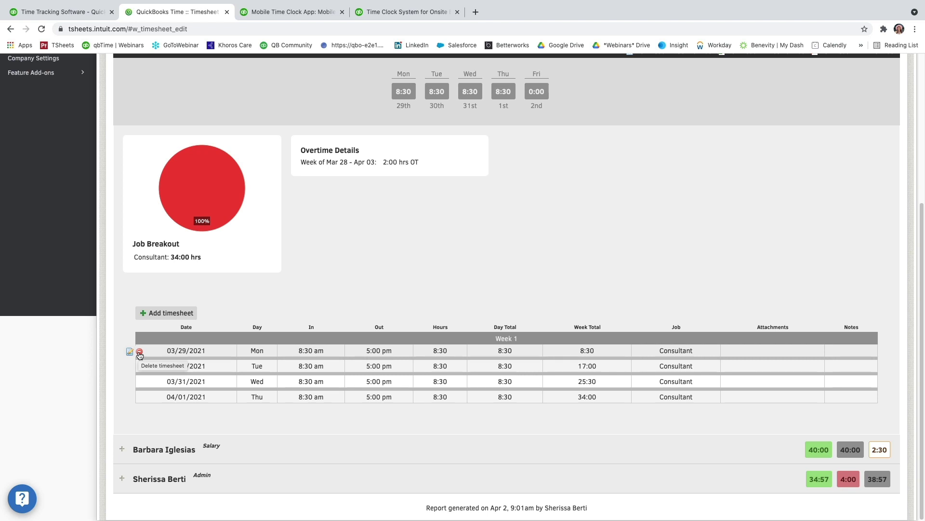
key("alt+Left")
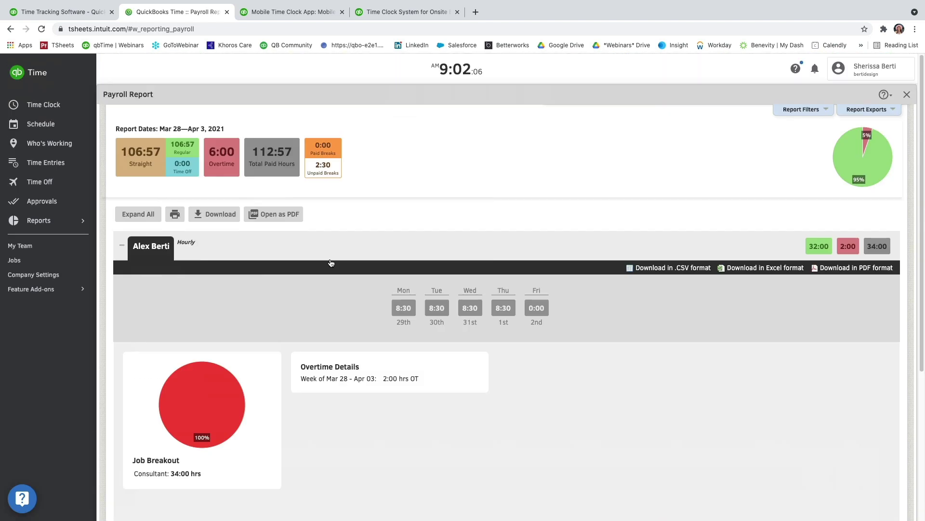
left_click(121, 246)
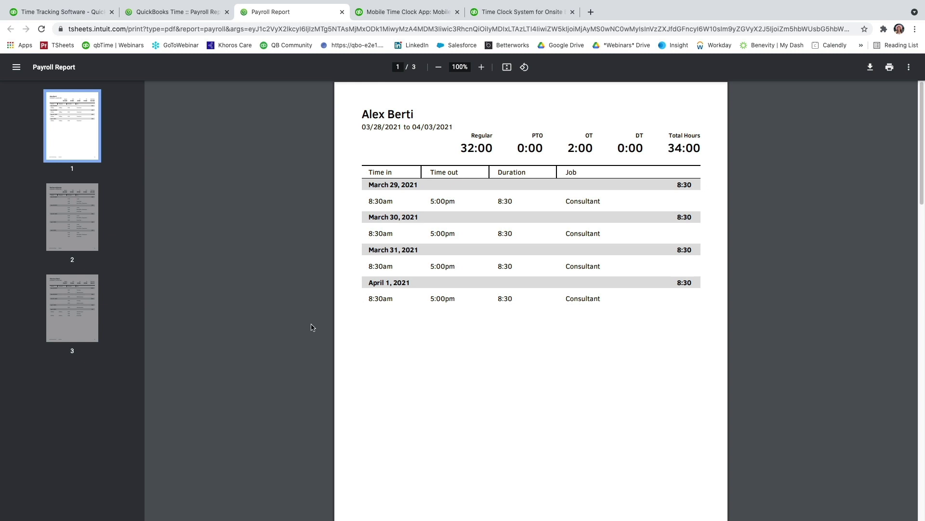
Step: Scroll through pages 1 to 3 of the payroll report PDF, then close the PDF tab
scroll(311, 327, "down", 4)
scroll(311, 327, "down", 9)
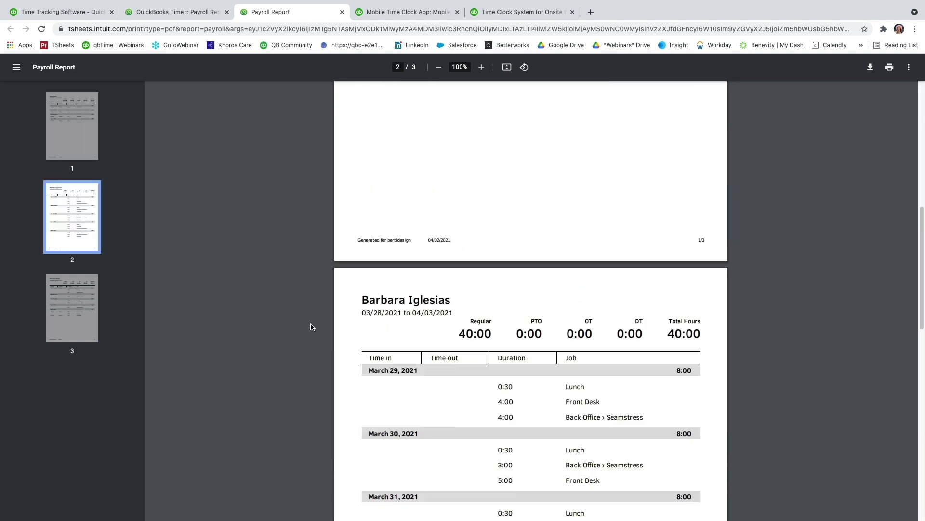
scroll(311, 327, "up", 1)
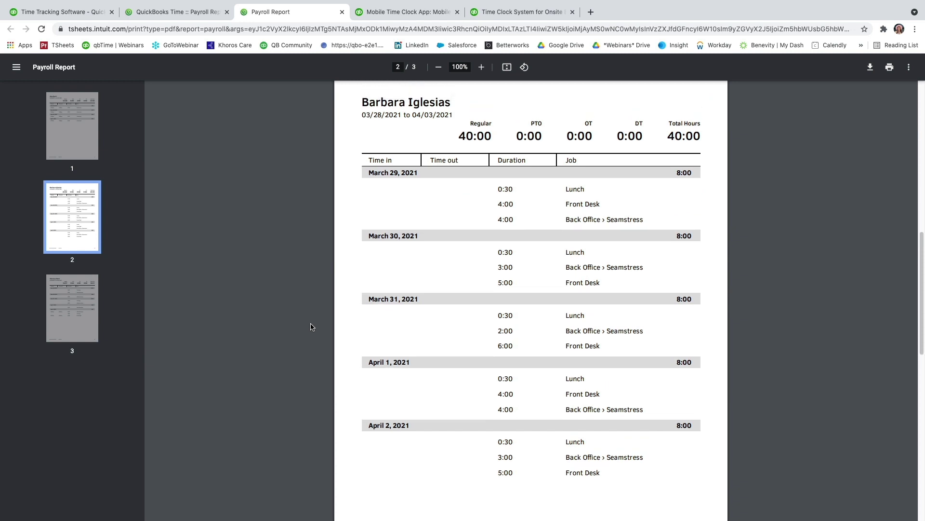
scroll(311, 326, "down", 6)
scroll(311, 327, "down", 5)
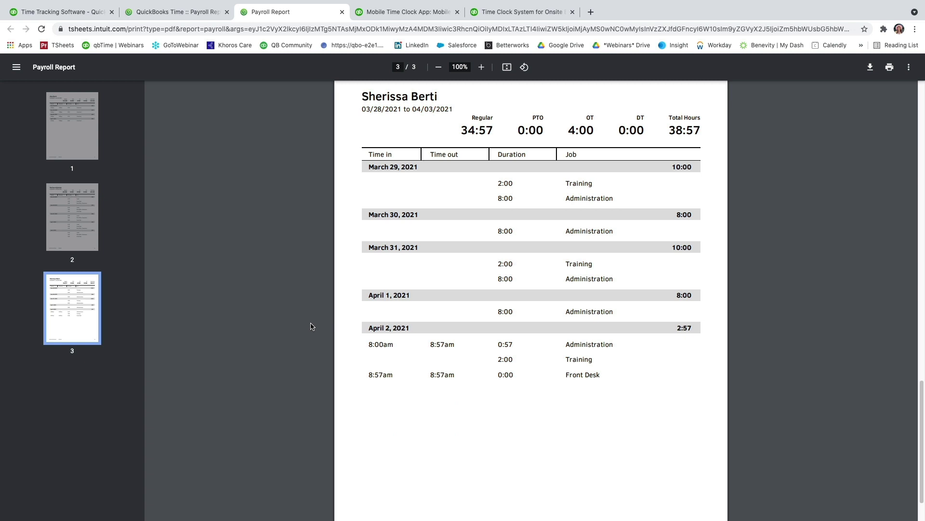
scroll(311, 327, "down", 2)
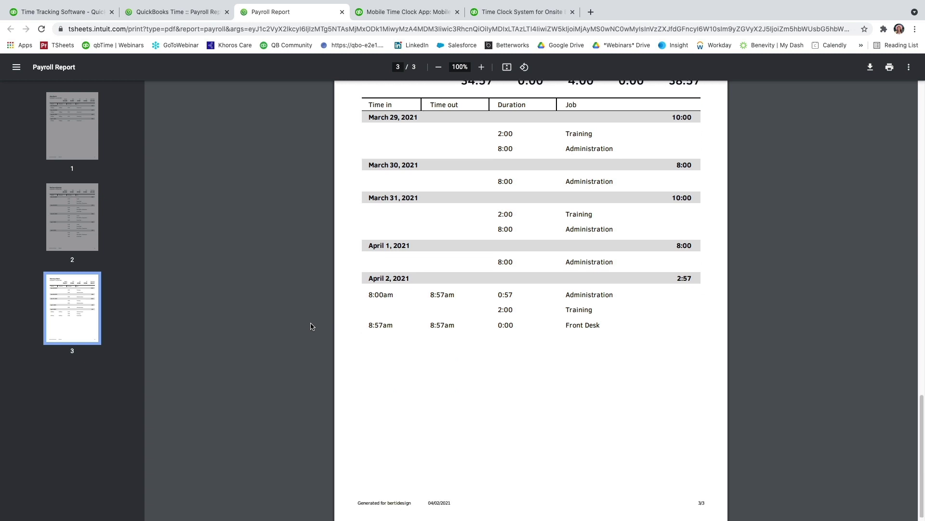
left_click(342, 12)
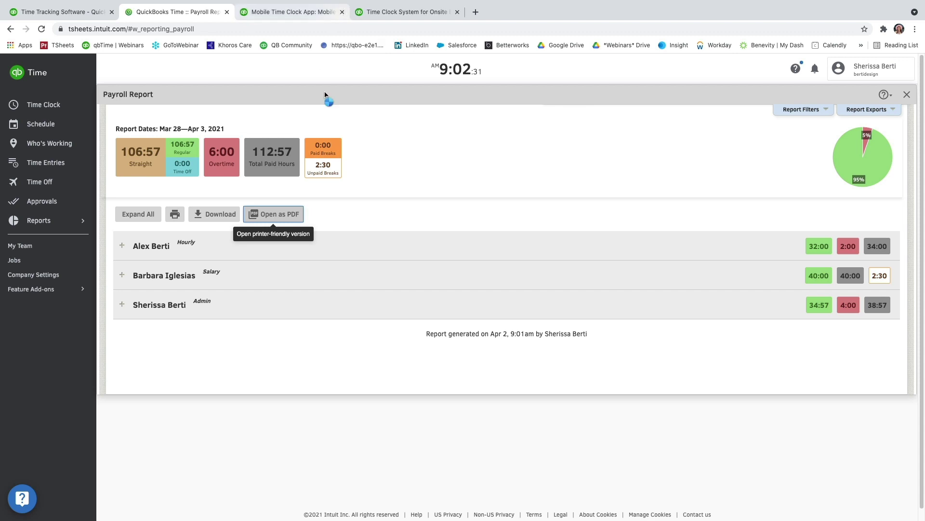
Step: Show the Payroll Report's export options
left_click(844, 112)
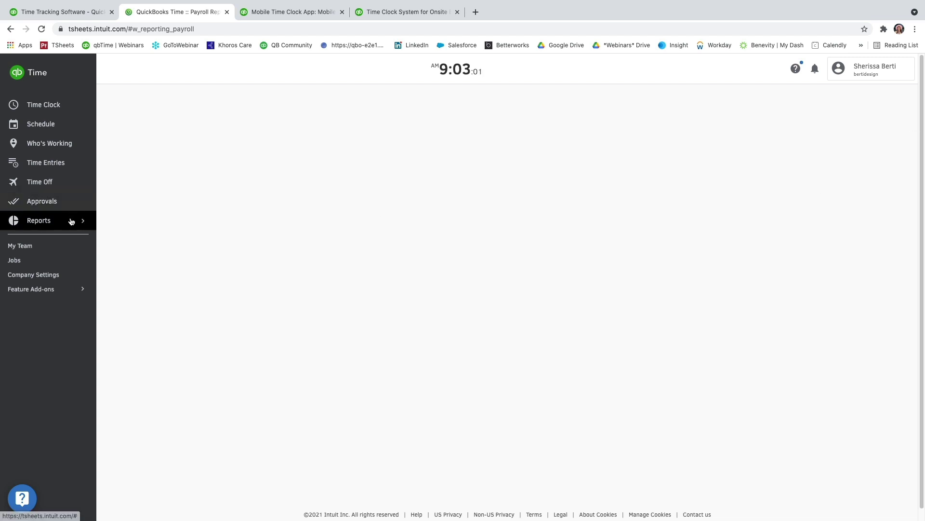
Step: Run the Project Report by pay period for 03/28 - 04/03, 2021, shown in HH:MM
left_click(71, 222)
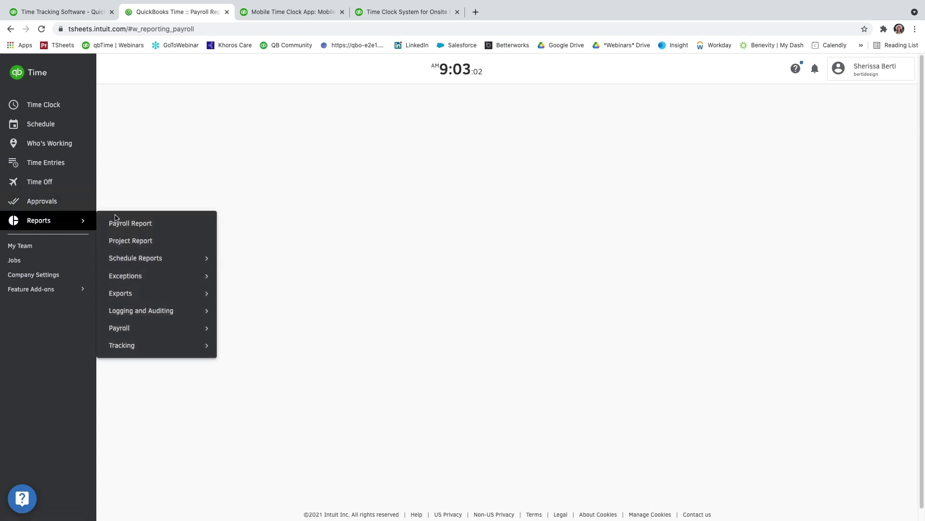
left_click(134, 241)
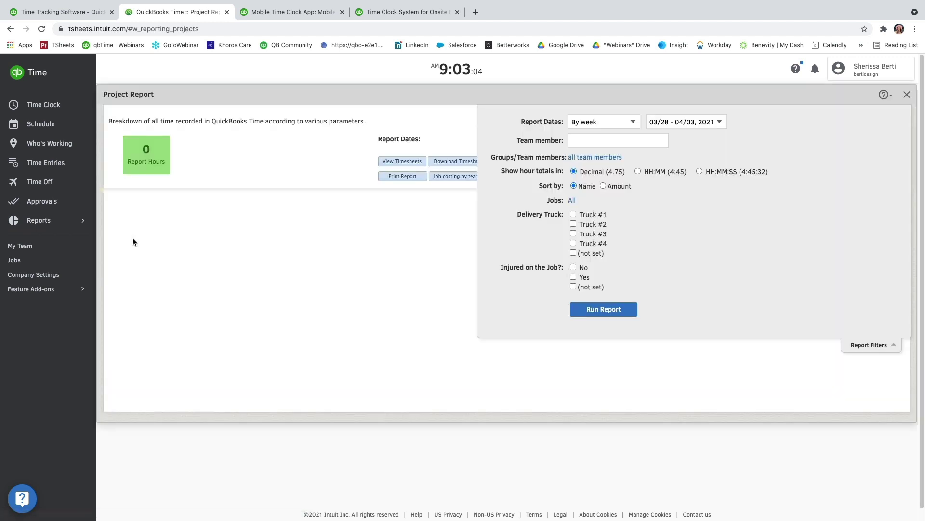
left_click(606, 124)
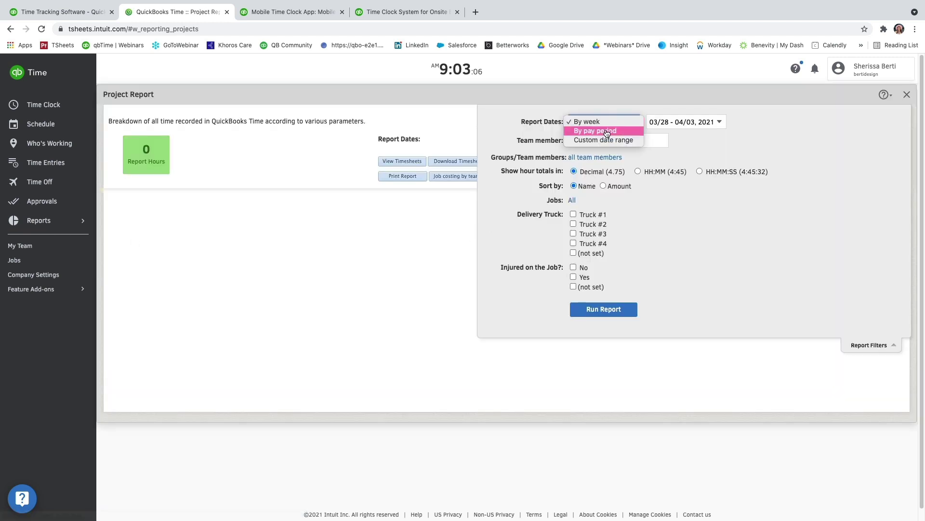
left_click(607, 131)
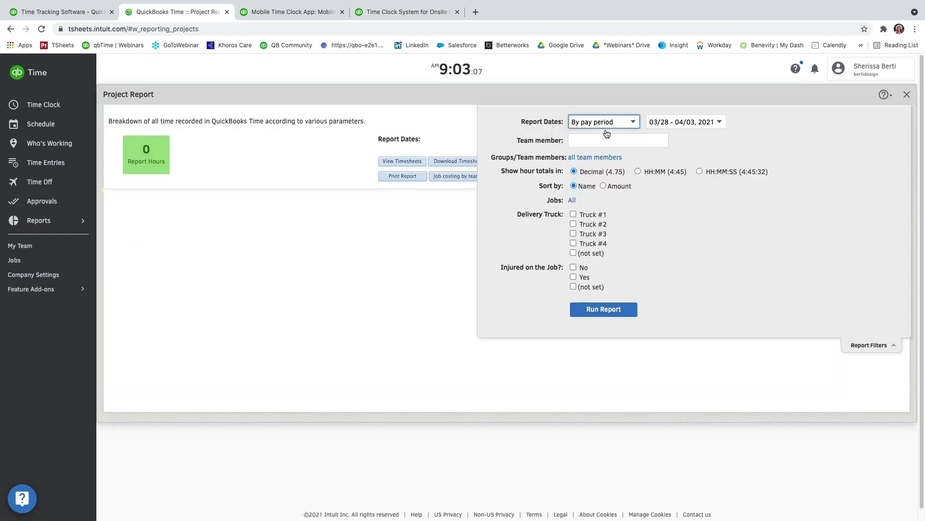
left_click(667, 124)
left_click(667, 126)
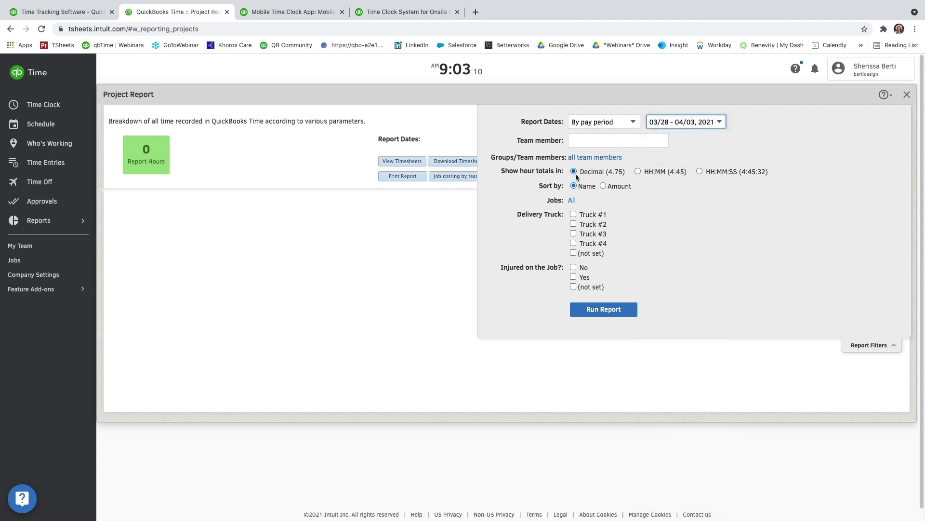
left_click(638, 171)
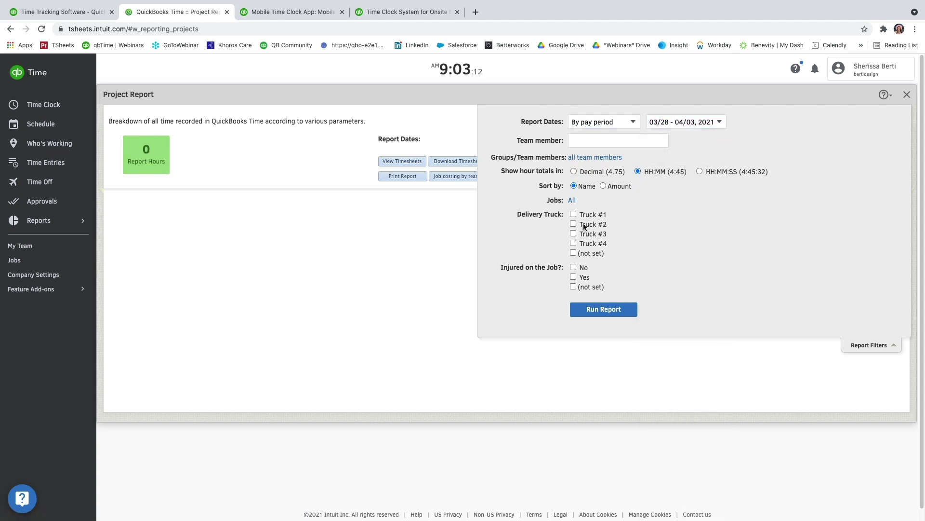
left_click(612, 316)
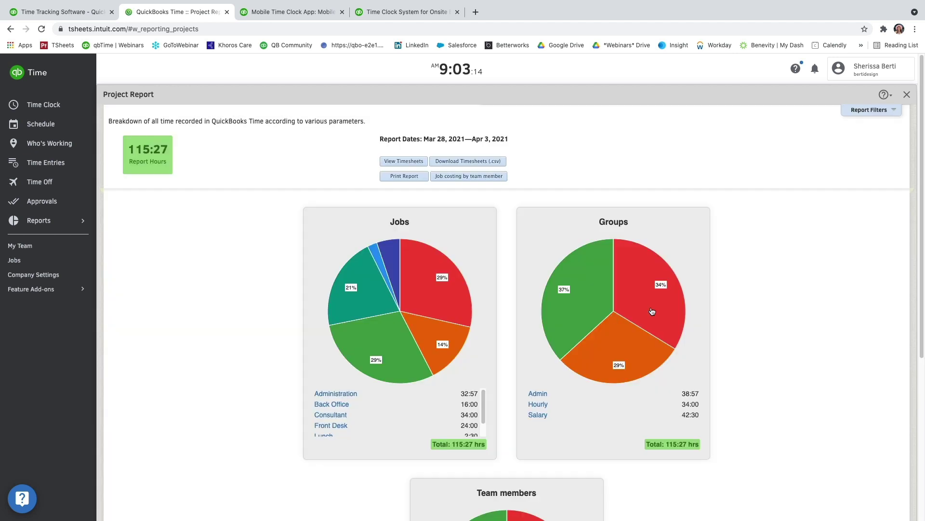
Step: Scroll through the 115:27-hour project report and open its detailed timesheets
scroll(797, 271, "down", 1)
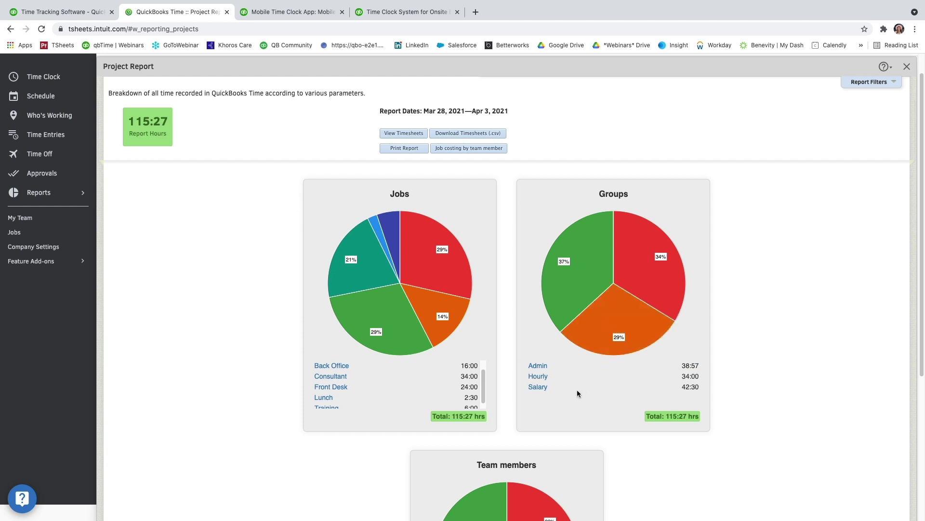
scroll(576, 393, "down", 5)
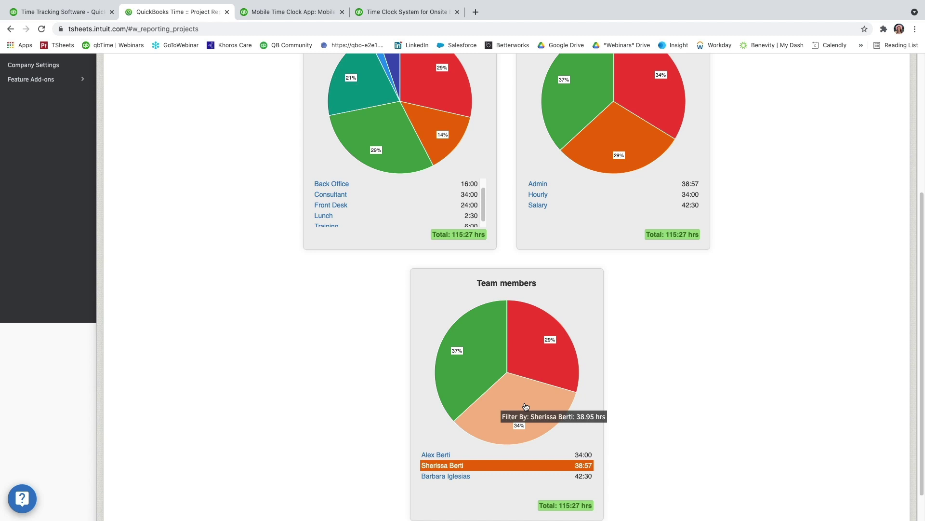
scroll(656, 407, "down", 1)
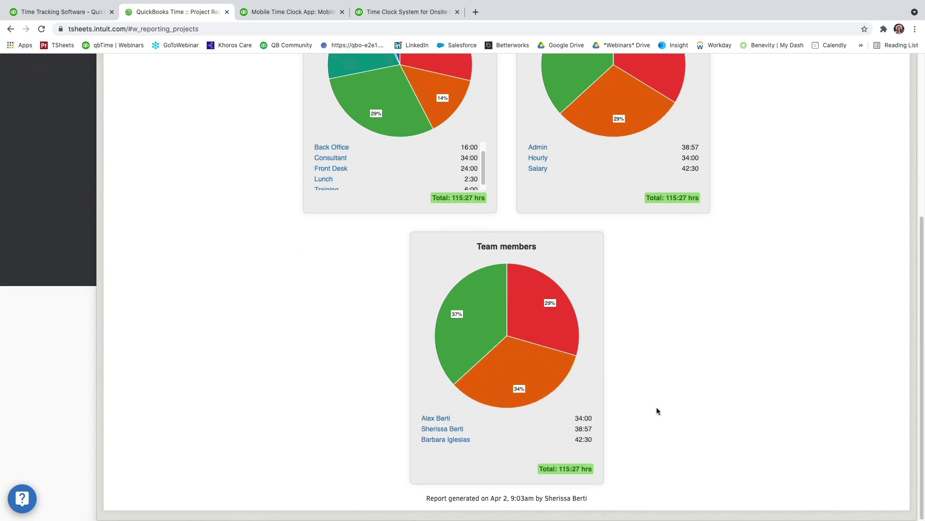
scroll(656, 407, "up", 3)
scroll(657, 407, "up", 5)
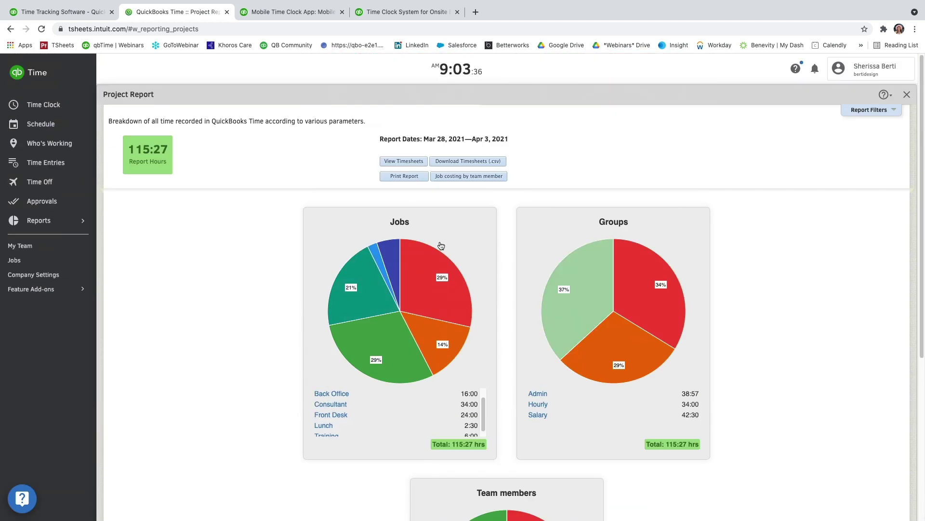
left_click(406, 163)
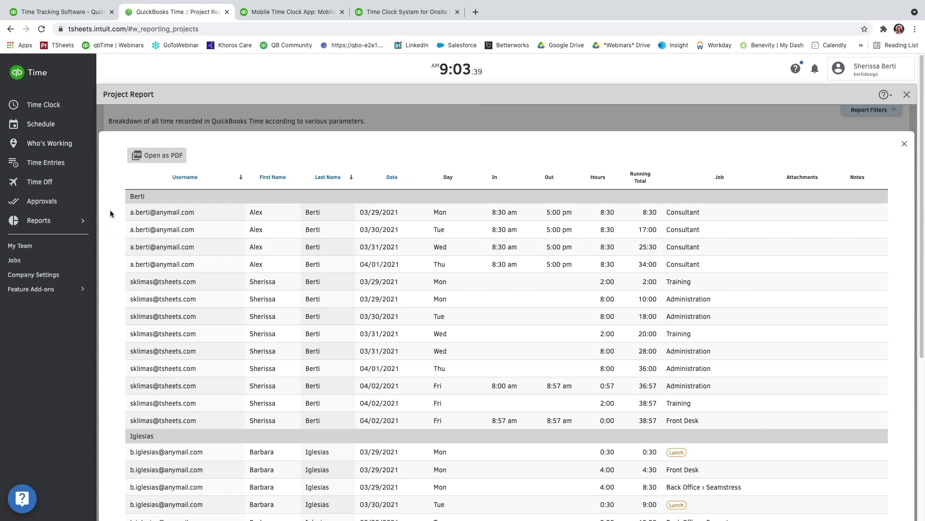
Step: Close the detailed timesheet list and open the Job costing by team member settings for 03/28 – 04/03, 2021
mouse_move(121, 217)
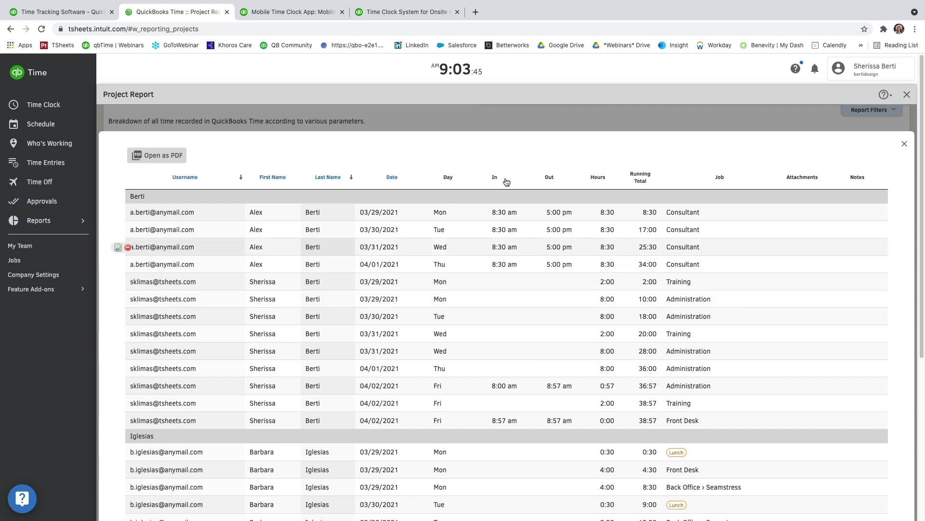
left_click(903, 146)
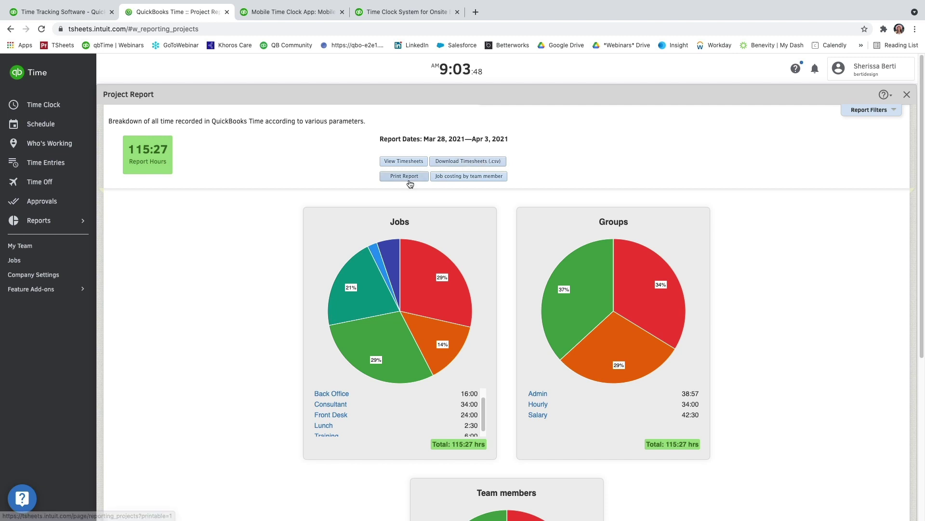
left_click(450, 177)
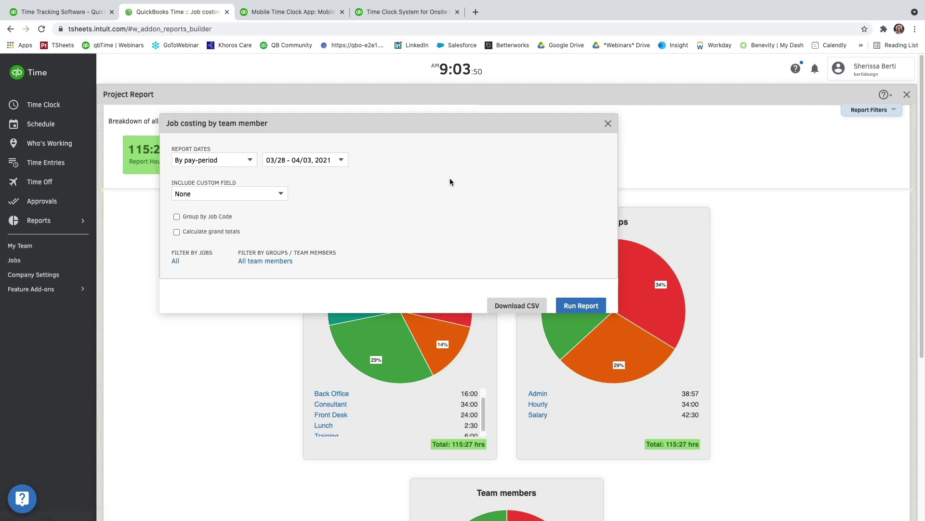
Step: Run the job costing report with grand totals, saving the salaried member's 16.83 hourly rate
left_click_drag(332, 130, 423, 164)
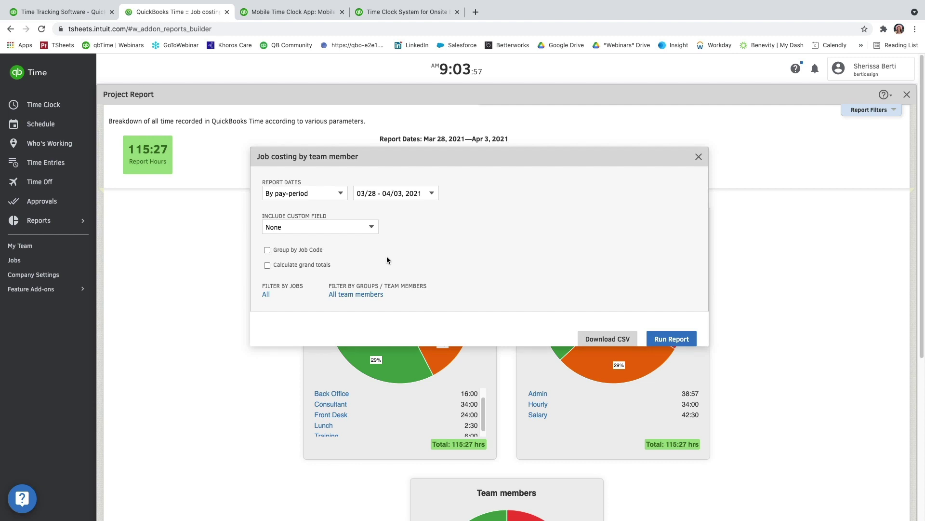
left_click(660, 337)
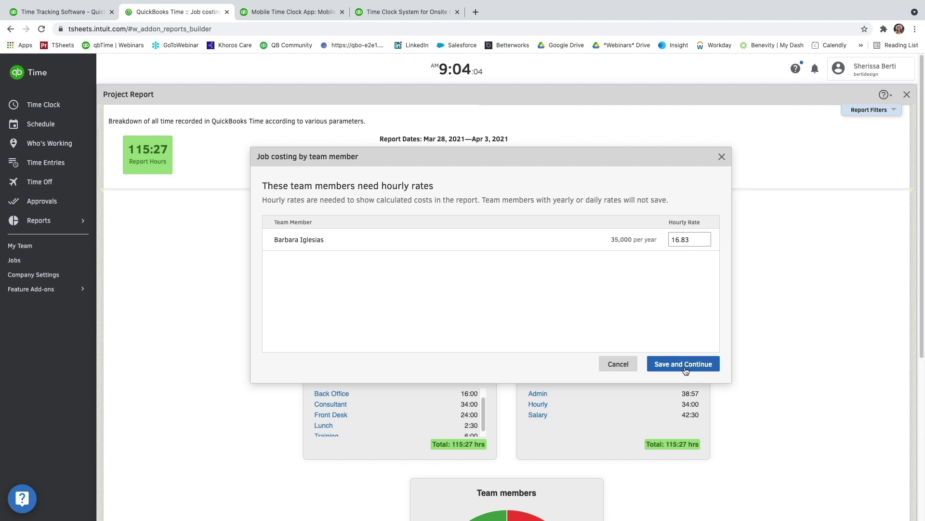
left_click(692, 363)
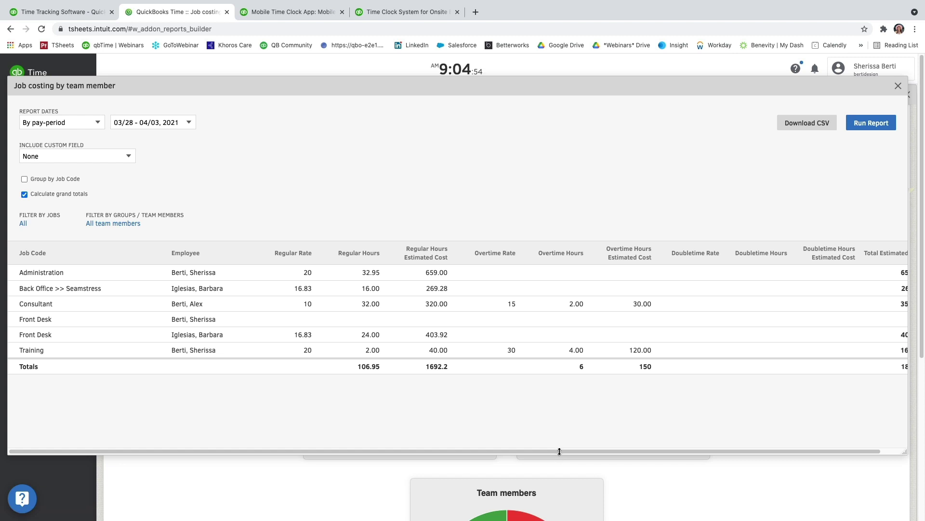
Step: Scroll across the job costing by team member breakdown, then close it
left_click_drag(574, 451, 646, 442)
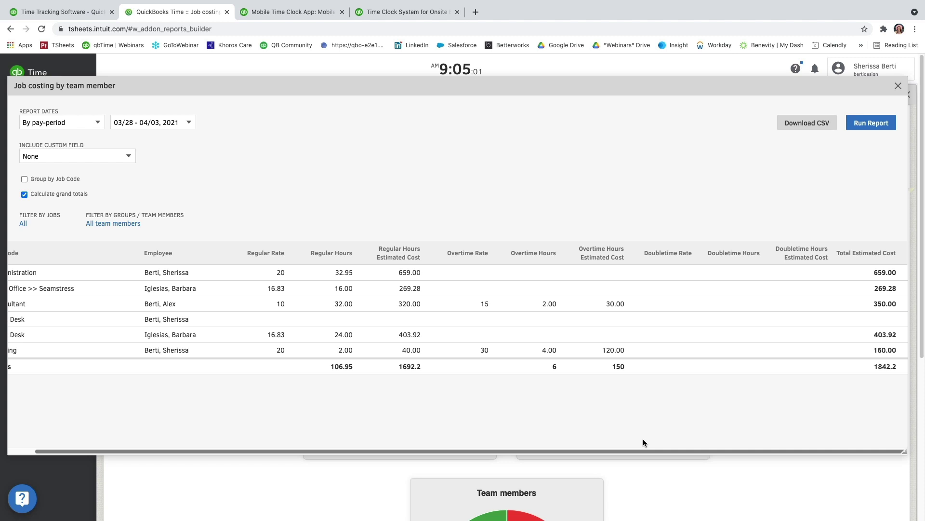
scroll(545, 453, "left", 2)
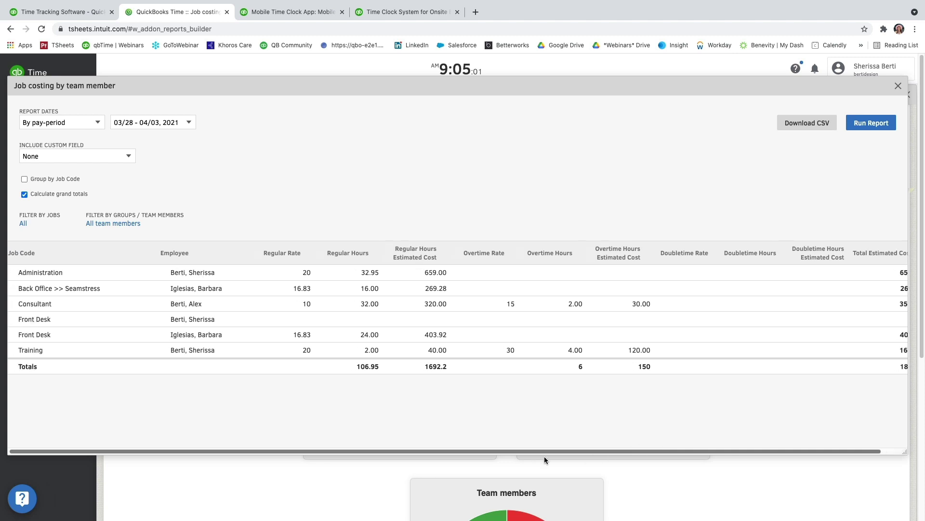
left_click(898, 86)
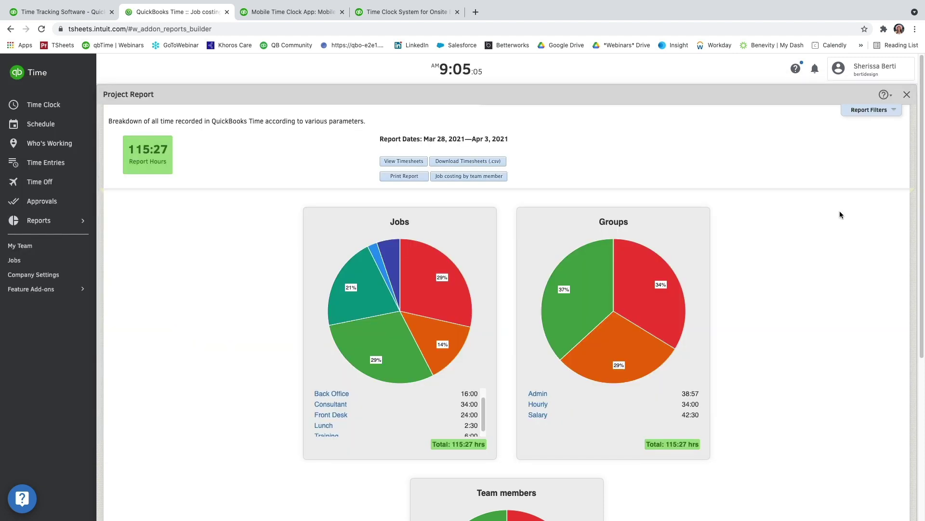
Step: Check the Project Report's filter options, then close the report
left_click(868, 114)
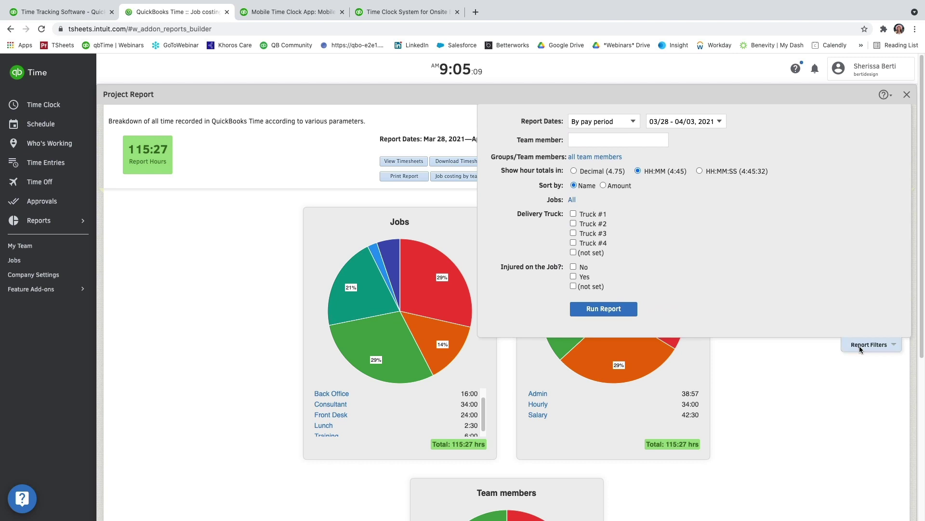
left_click(863, 345)
left_click(907, 96)
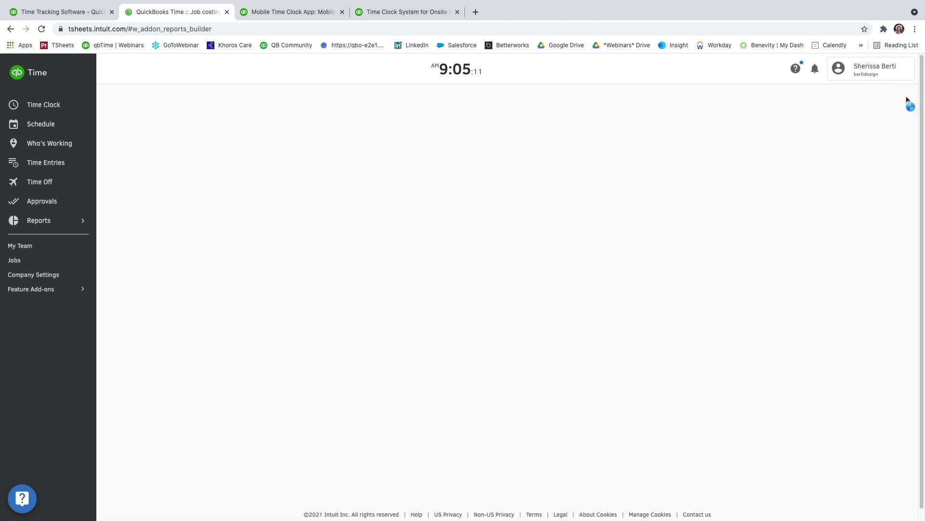
Step: Run the Approvals report for pay period 03/21 - 03/27, 2021 and view the first member's details
left_click(62, 207)
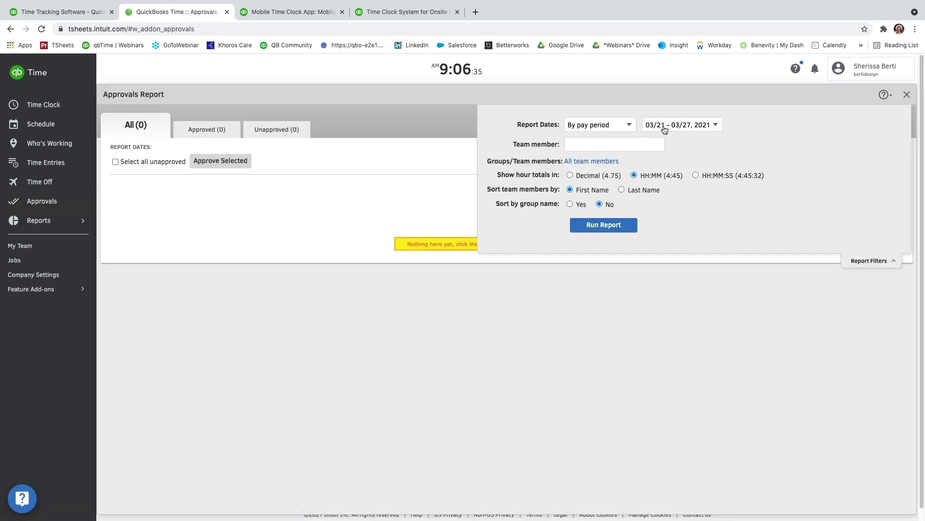
left_click(661, 125)
left_click(660, 136)
left_click(596, 227)
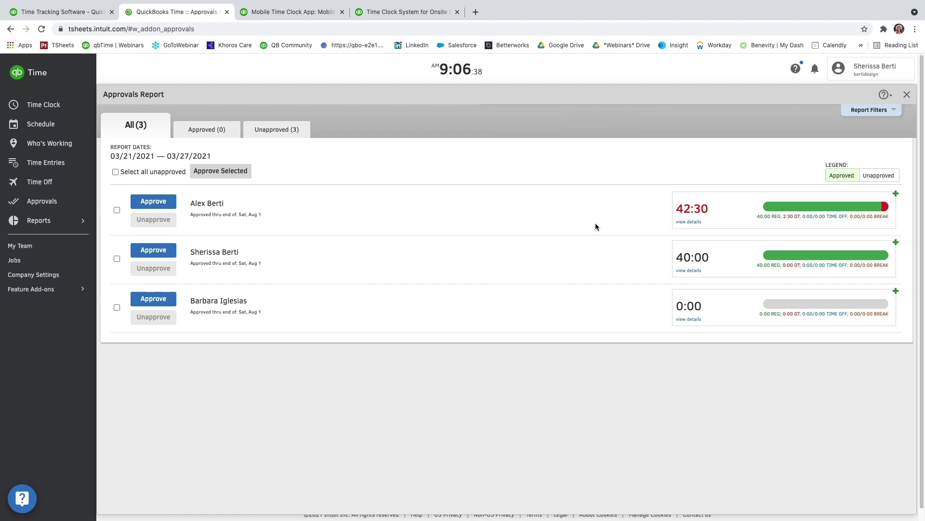
left_click(682, 222)
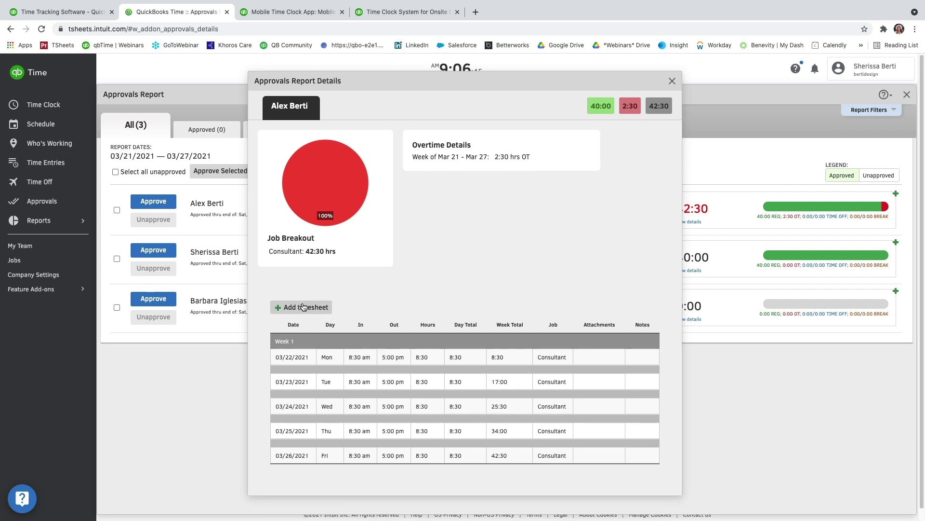
Step: Review the first team member's week of timesheets and approve their hours
mouse_move(276, 361)
mouse_move(274, 383)
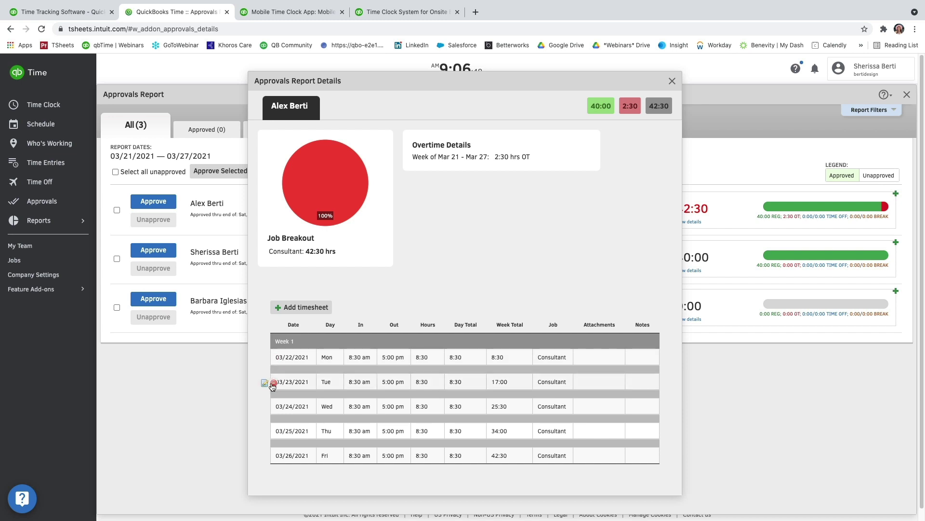
mouse_move(273, 408)
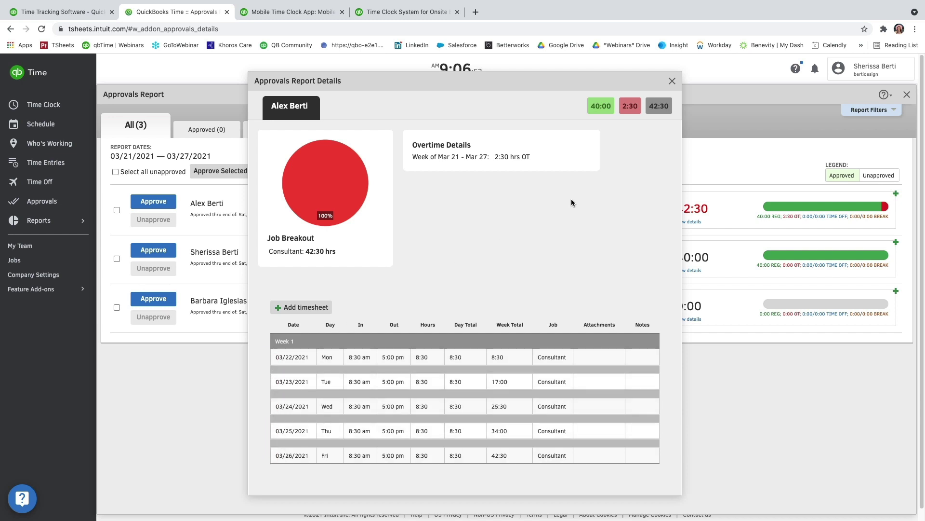
left_click(672, 81)
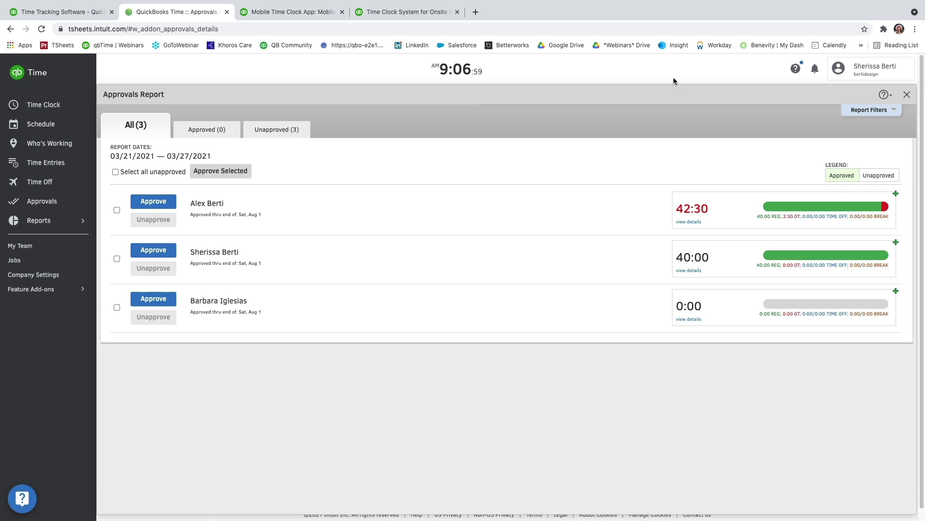
left_click(171, 205)
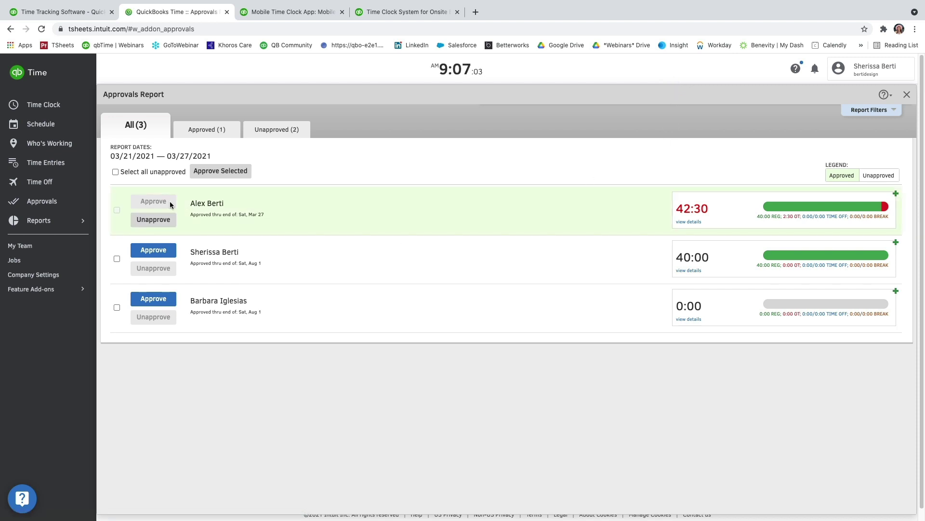
Step: Recheck the timesheet details, unapprove the first member's hours, and close the Approvals Report
left_click(689, 222)
left_click_drag(316, 223, 402, 99)
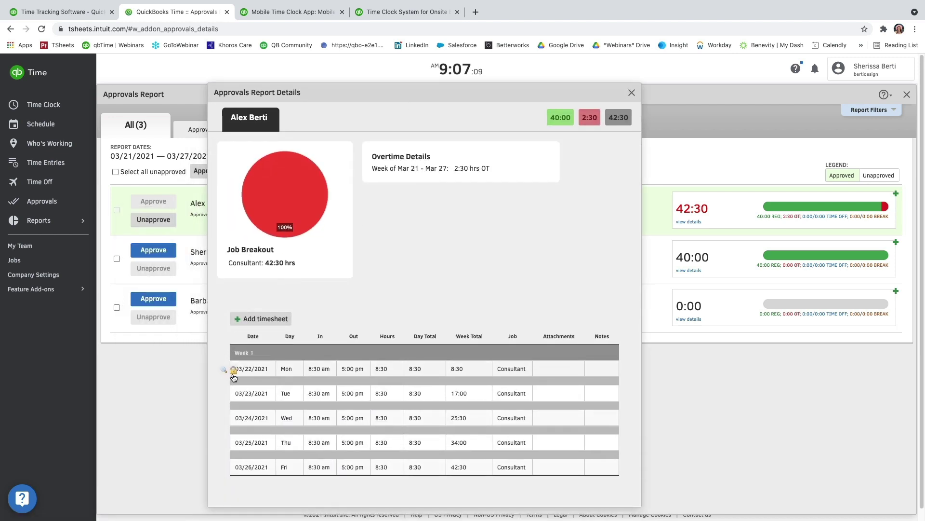
mouse_move(235, 395)
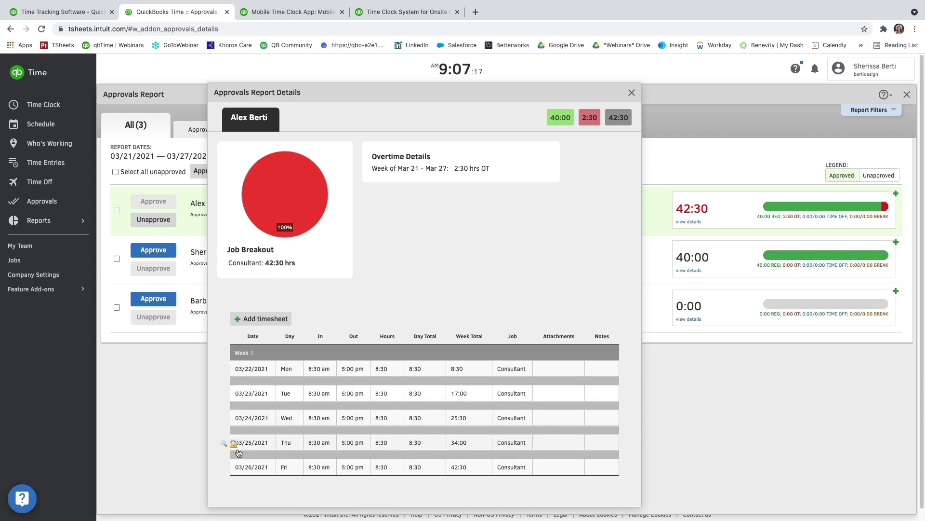
mouse_move(237, 471)
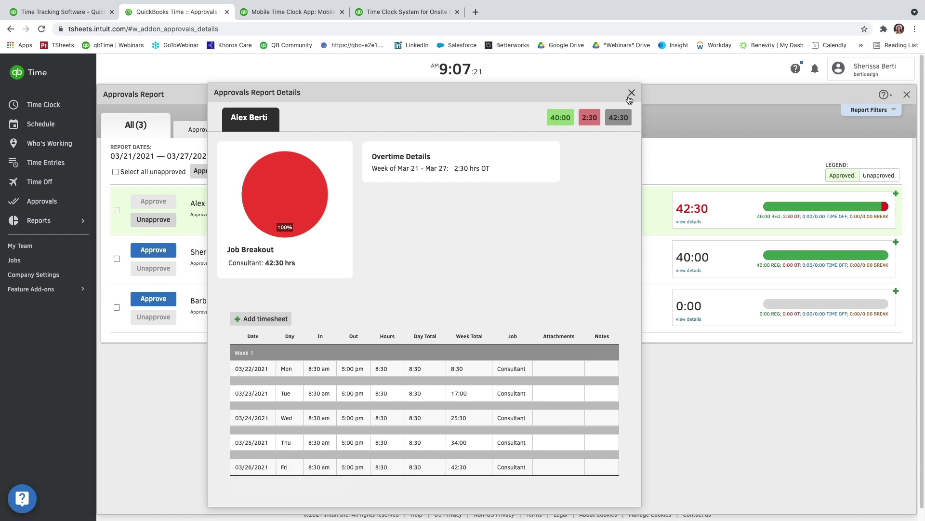
left_click(630, 93)
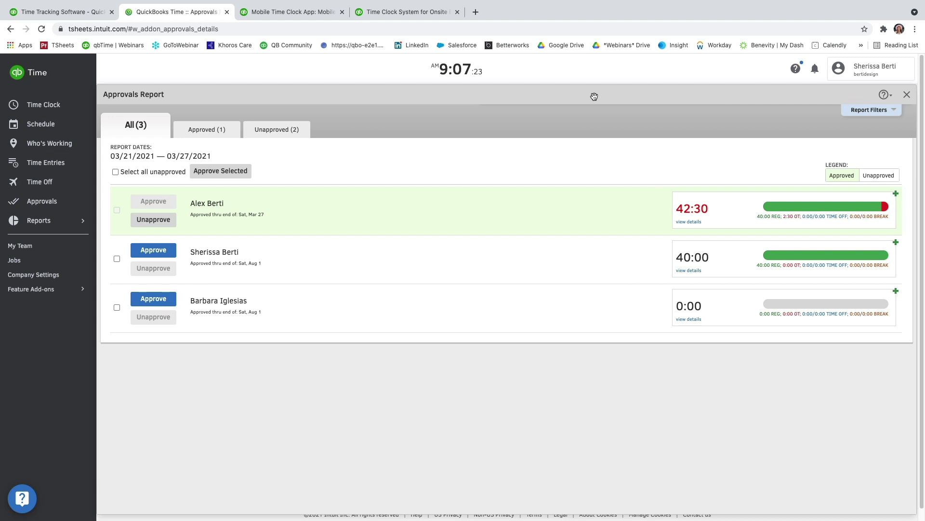
left_click(166, 221)
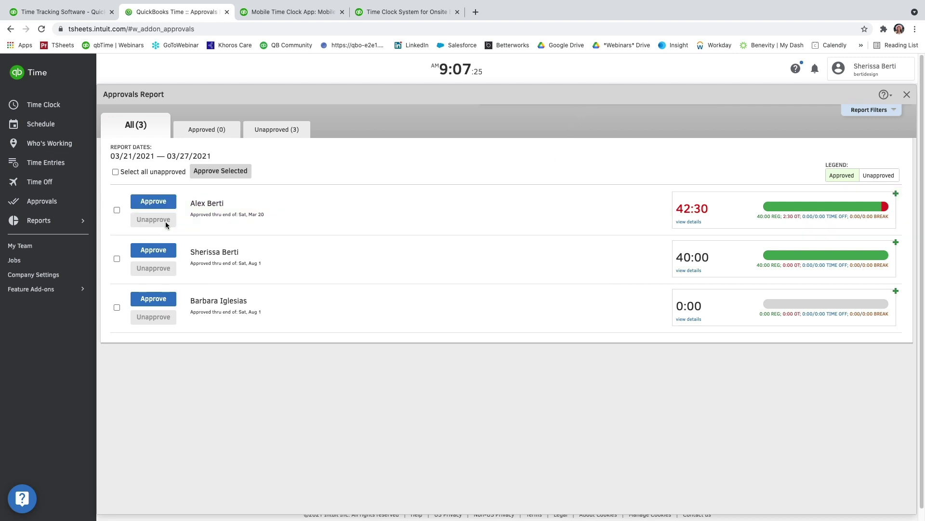
left_click(892, 109)
left_click(908, 94)
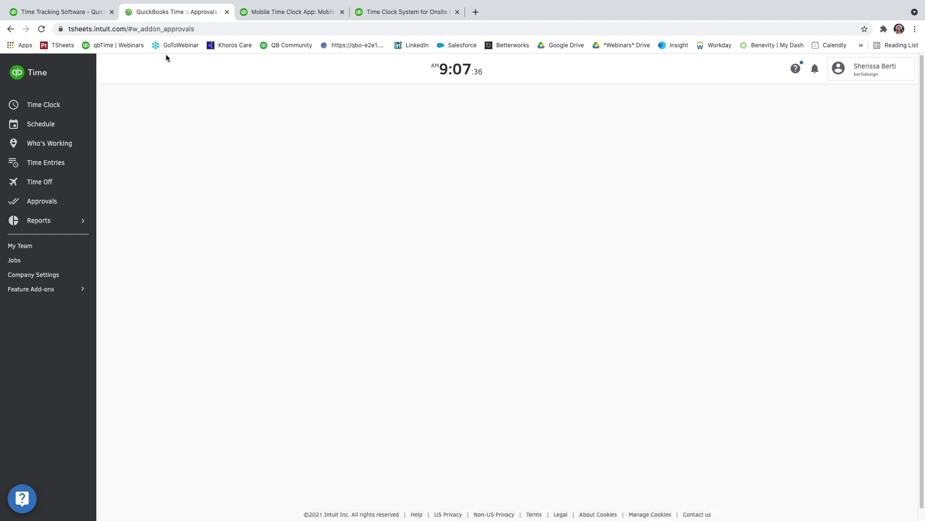
Step: On the QuickBooks Time website, go to App Integrations under Support & Resources
left_click(93, 17)
mouse_move(445, 98)
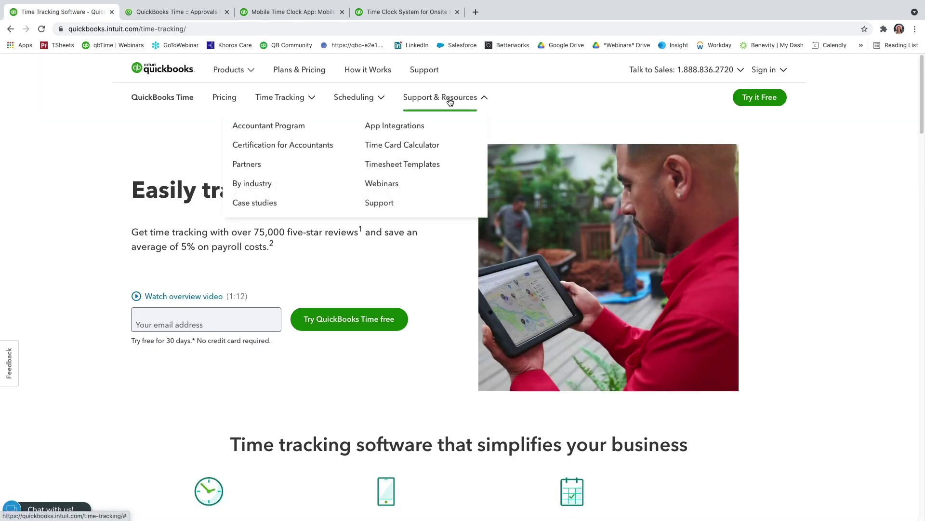
left_click(414, 130)
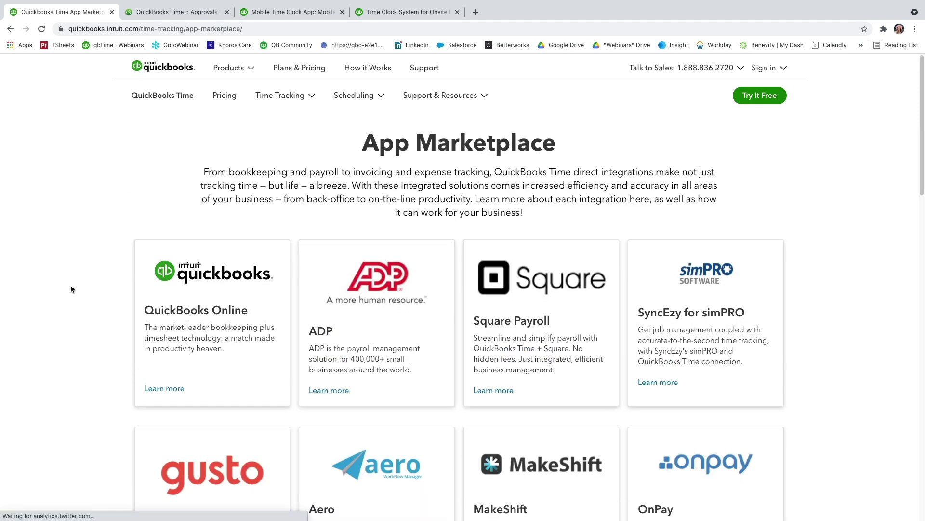
Step: Scroll through the marketplace's integrations, such as QuickBooks Online, ADP, Square Payroll and Gusto
scroll(70, 284, "down", 1)
scroll(70, 289, "down", 2)
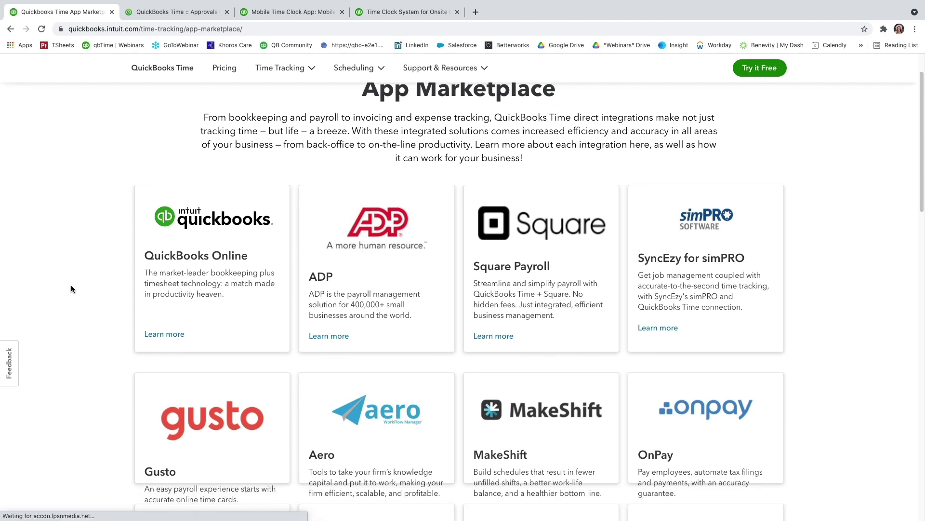
scroll(70, 288, "down", 4)
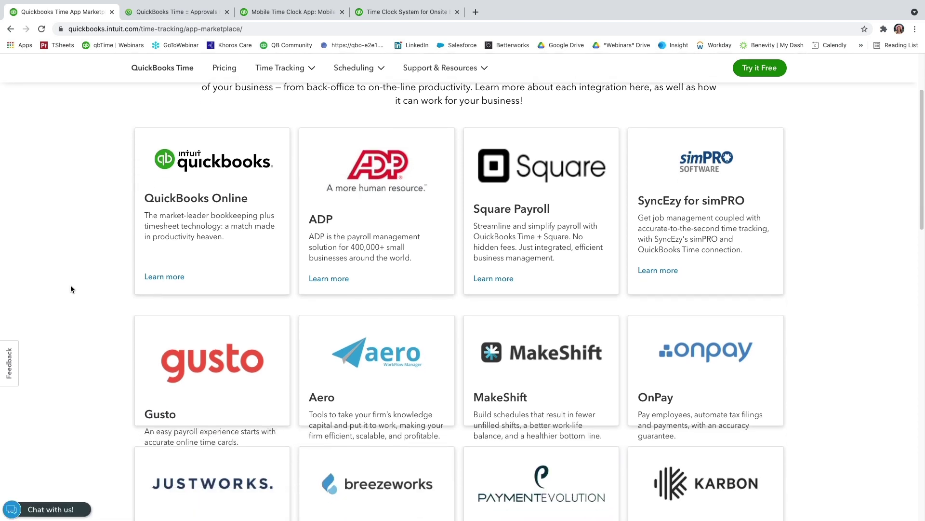
scroll(70, 289, "down", 3)
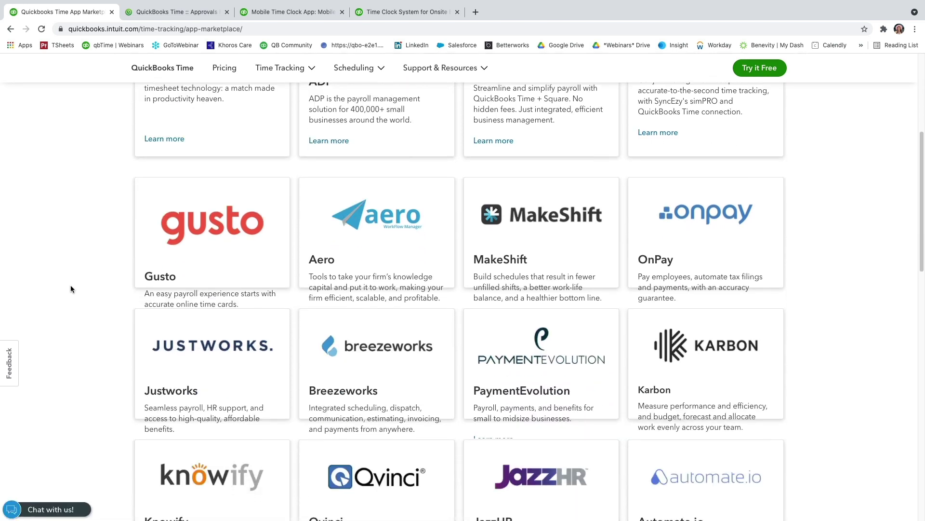
scroll(70, 289, "down", 4)
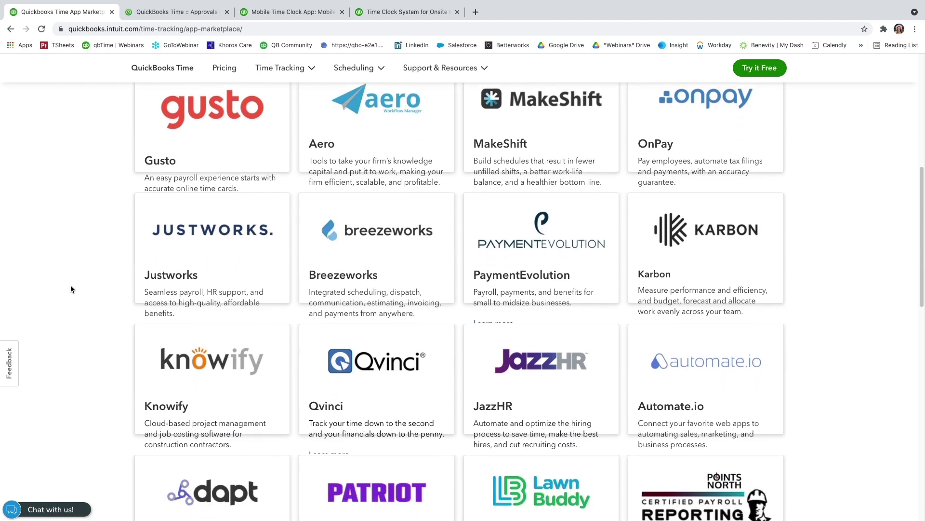
scroll(70, 288, "down", 2)
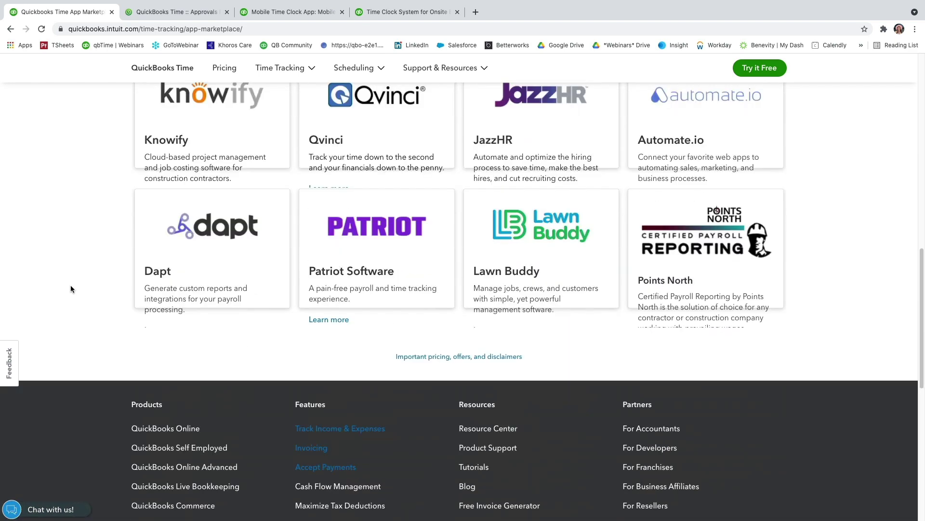
scroll(70, 289, "up", 2)
scroll(71, 289, "up", 15)
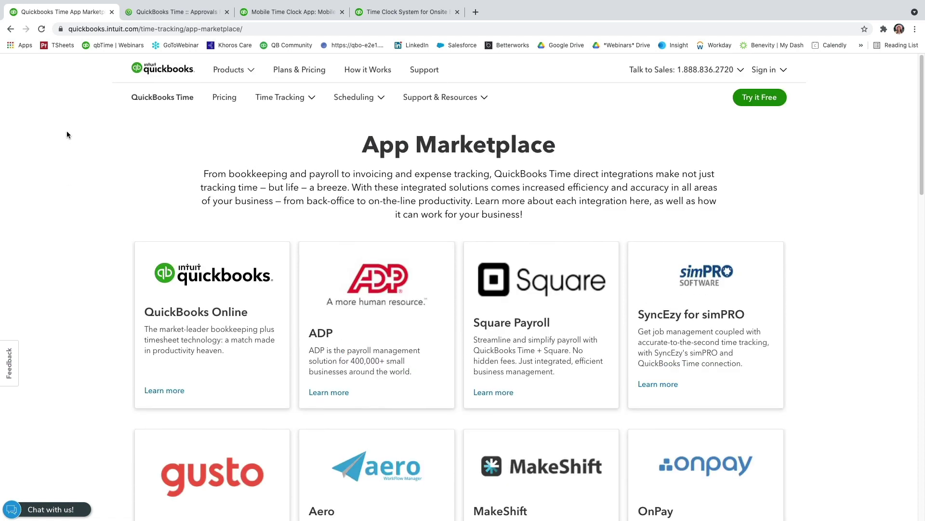
Step: Use the QuickBooks Time sub-navigation link to return to the main time-tracking page
left_click(159, 96)
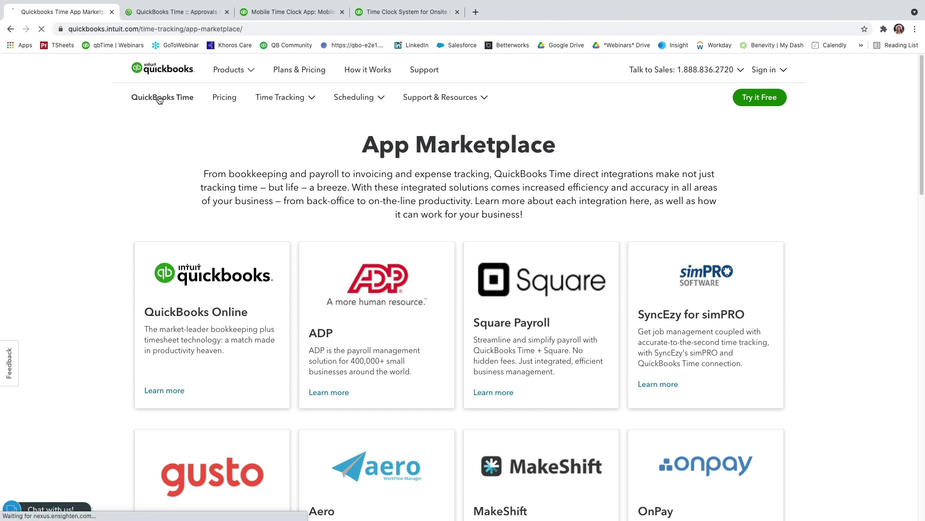